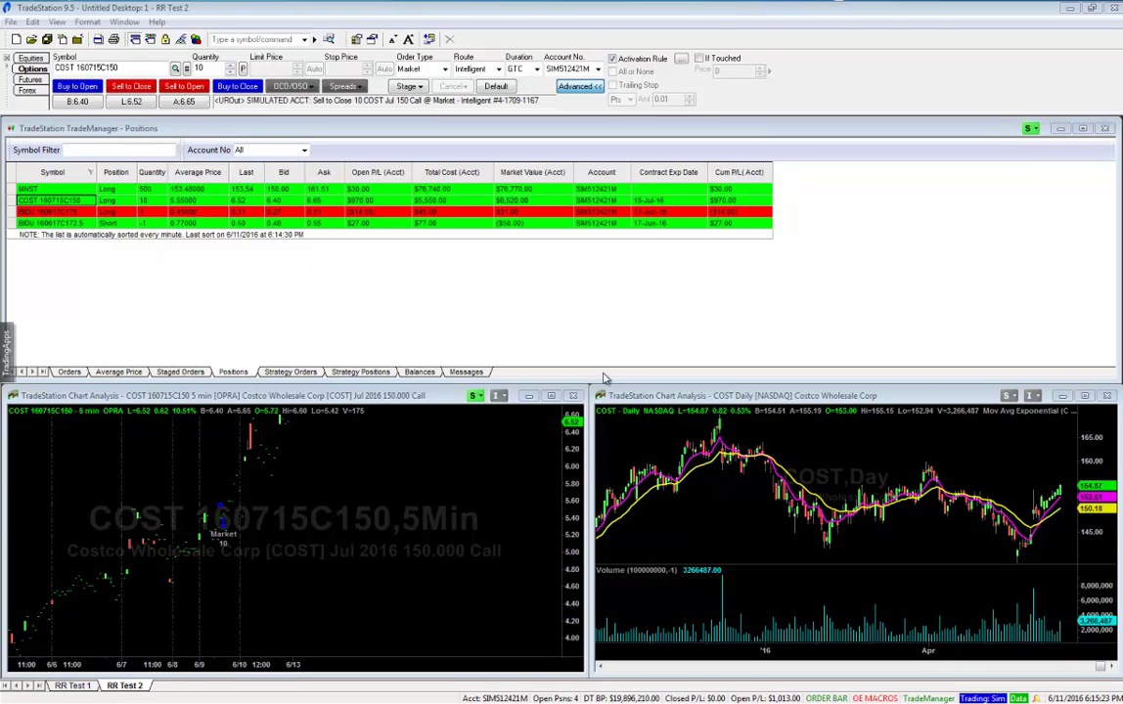
Step: Load the MNST position, then briefly show and hide the Position Graph Bar
left_click(43, 189)
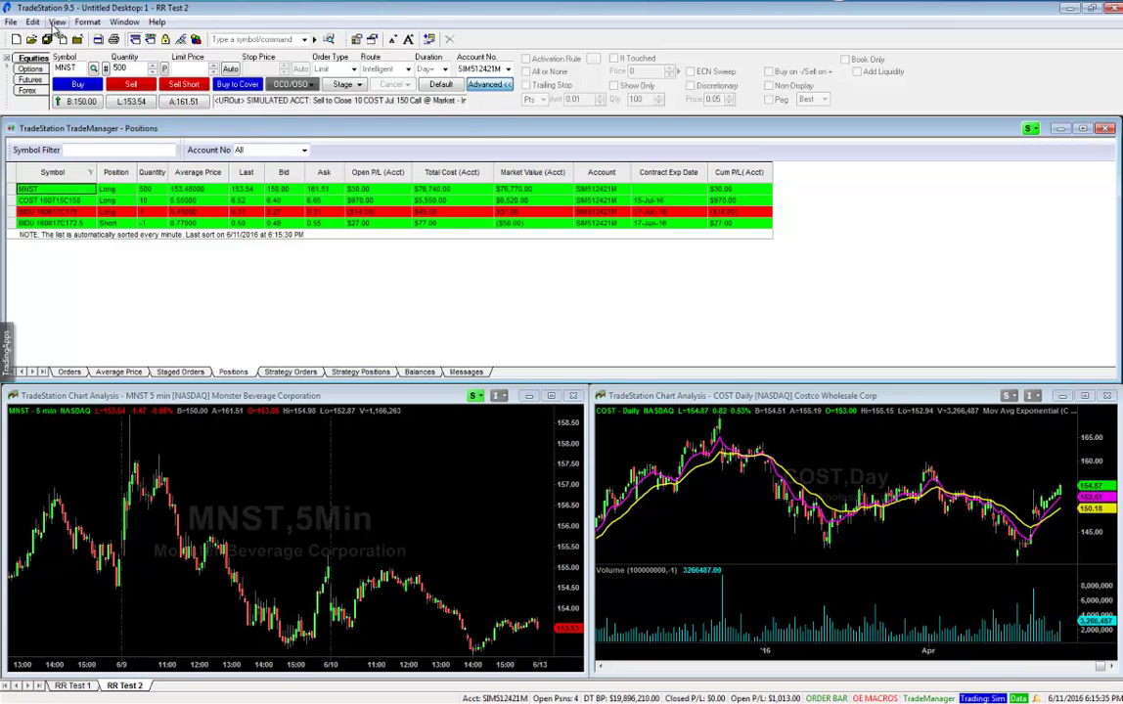
left_click(57, 22)
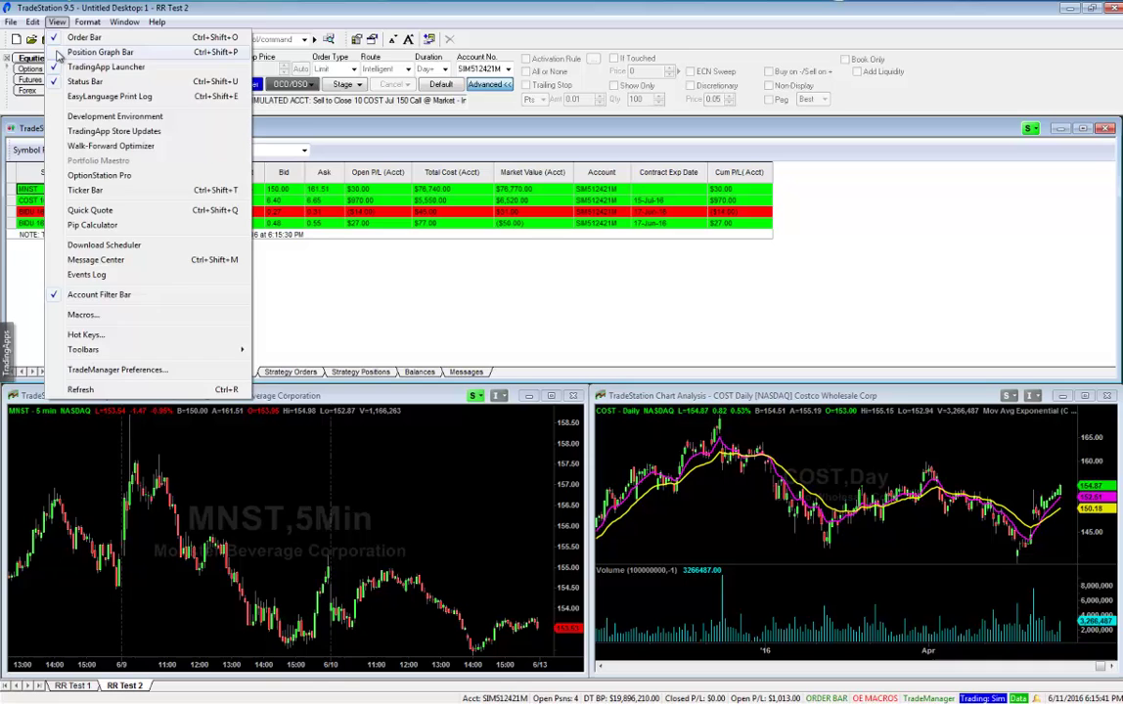
left_click(59, 53)
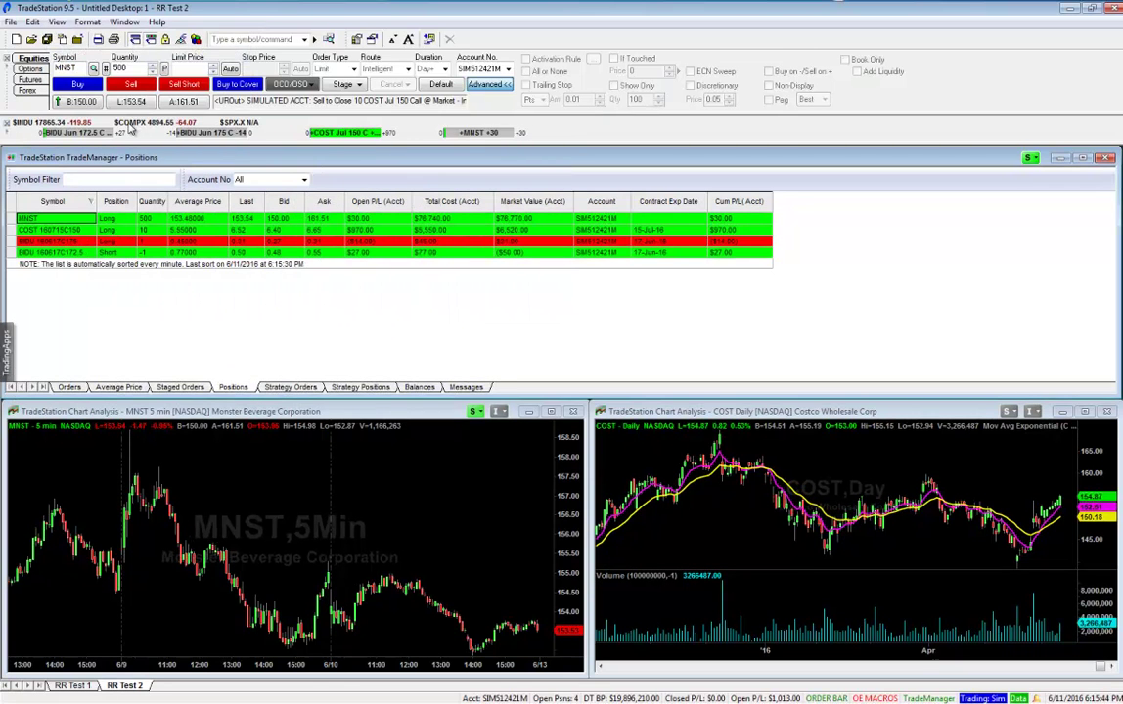
left_click(7, 124)
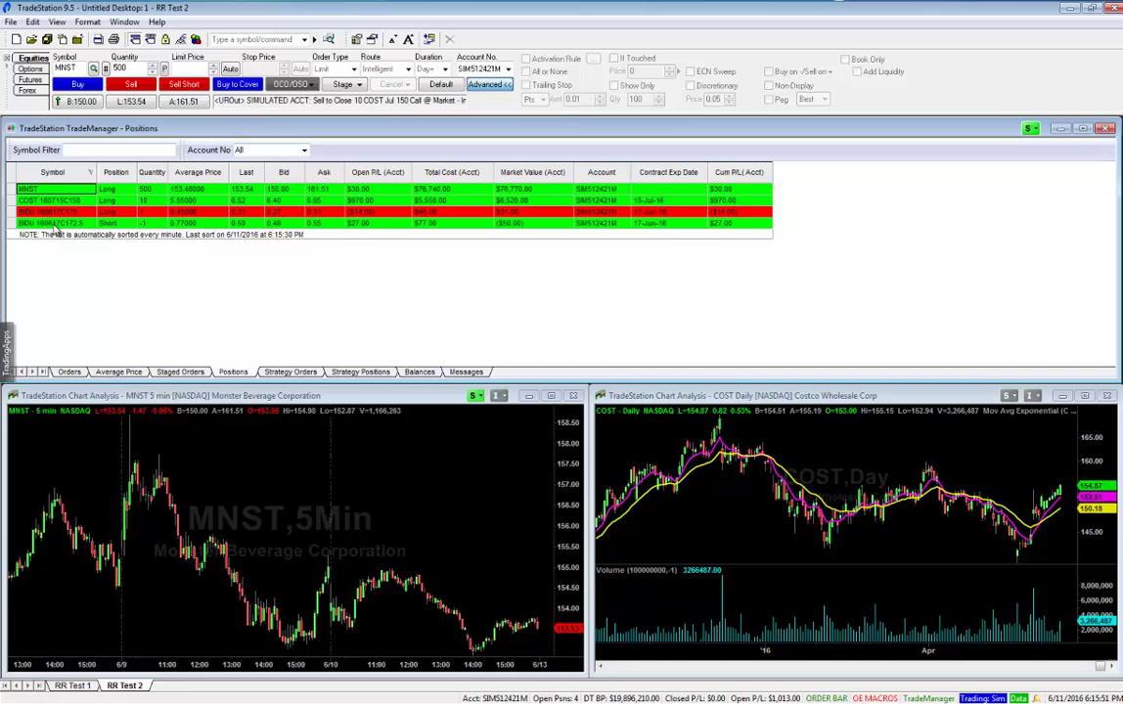
Step: Load the COST 160715C150, MNST and BIDU 160617C175 positions into the Order Bar in turn
left_click(28, 200)
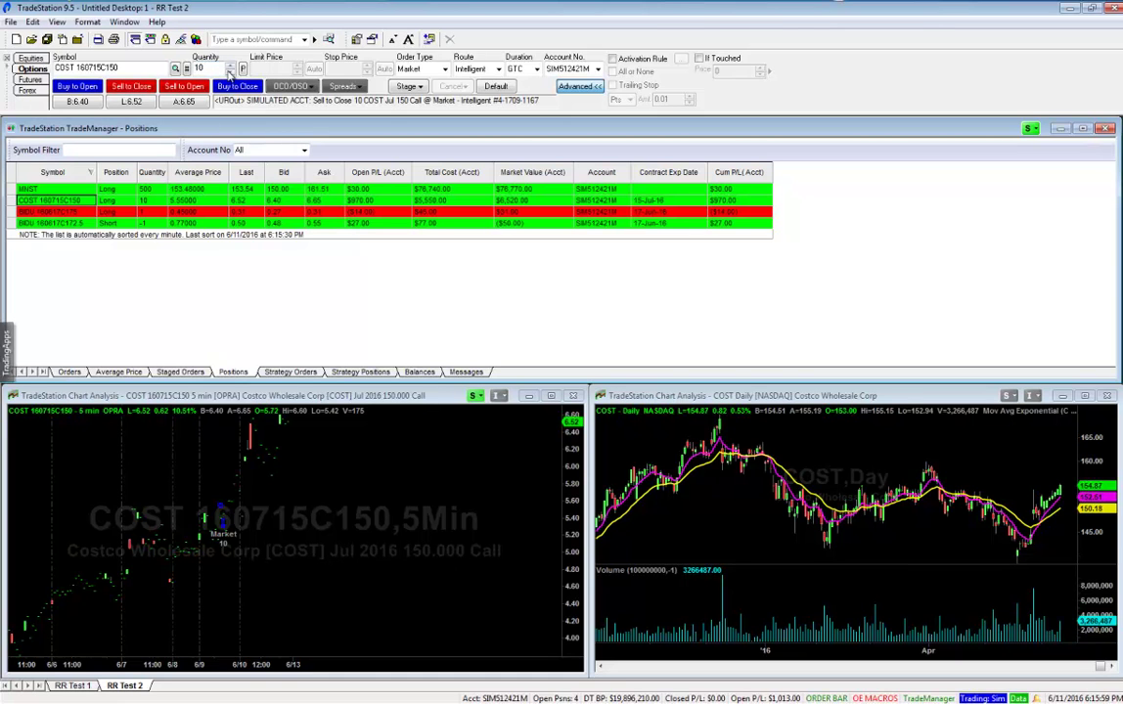
left_click(230, 74)
left_click(60, 192)
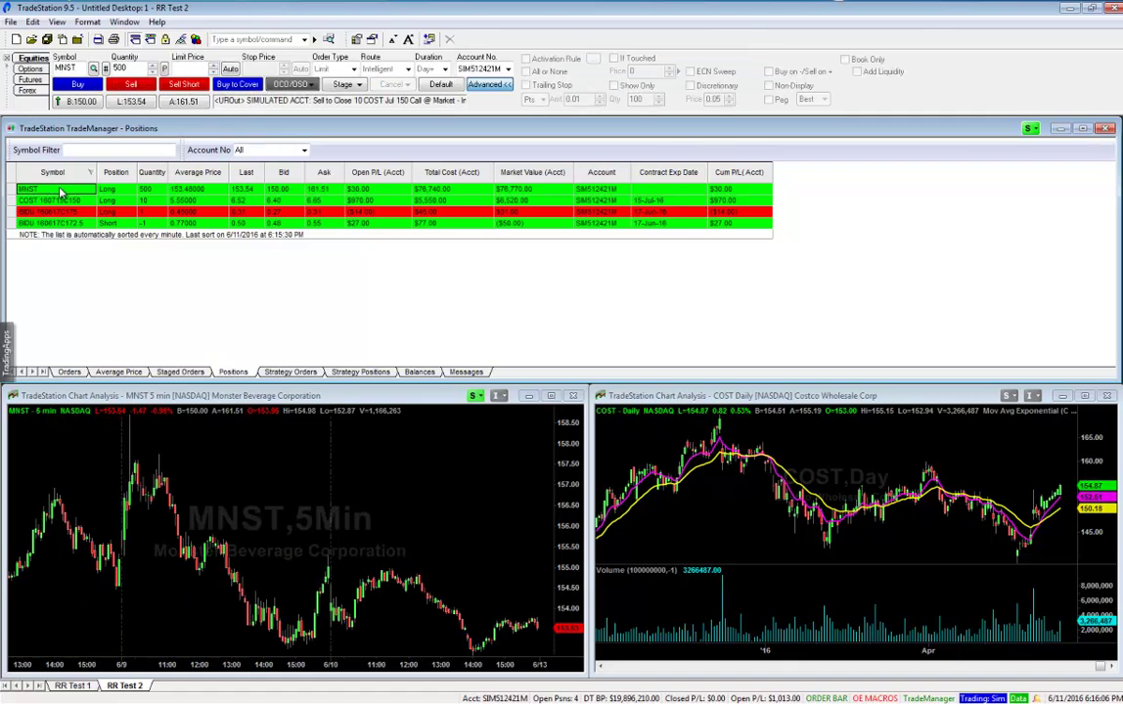
left_click(50, 212)
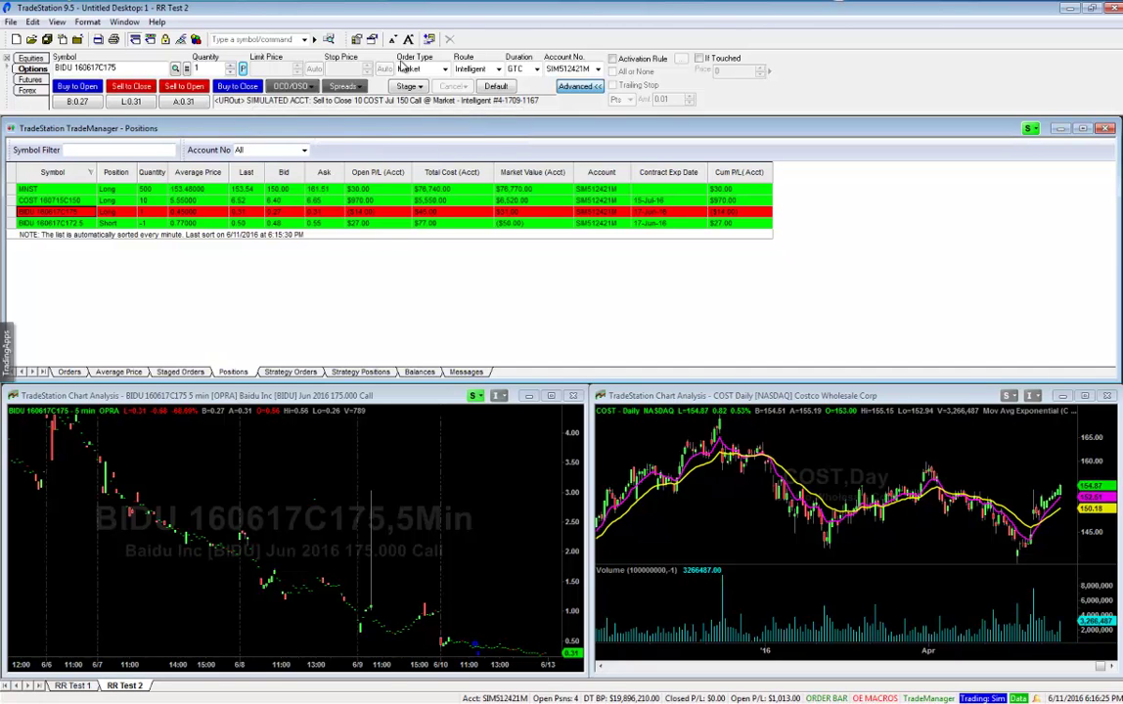
Step: Load the COST 160715C150 call with quantity 10 and show the advanced order options
left_click(81, 200)
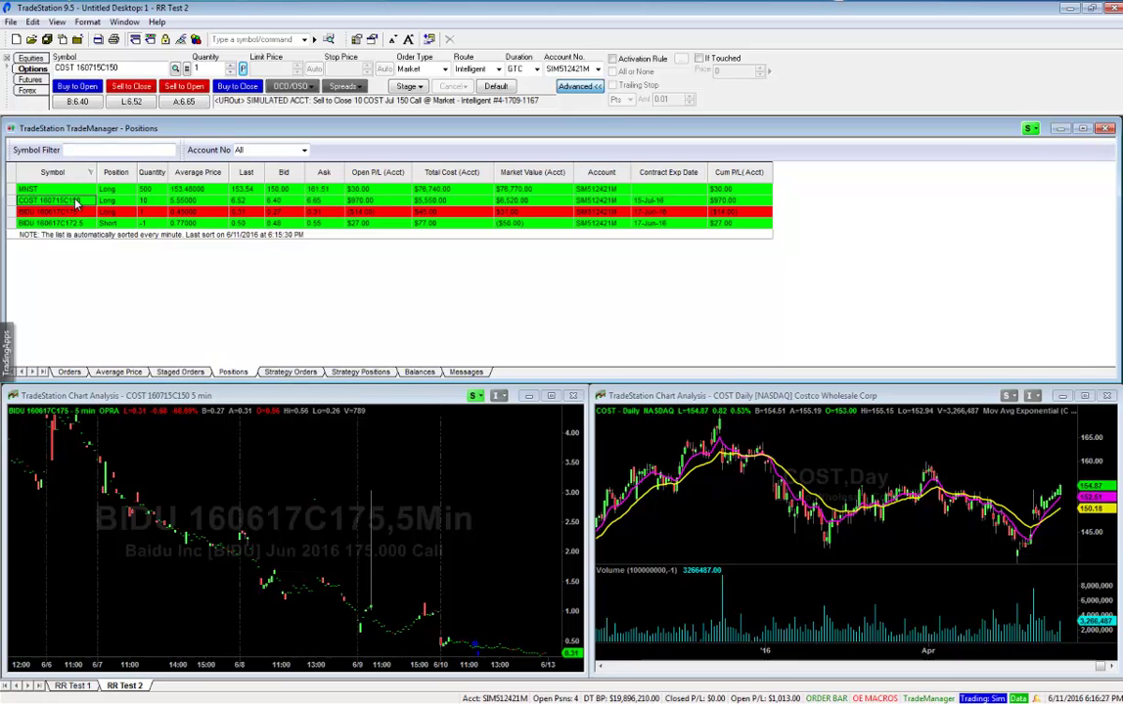
left_click(219, 68)
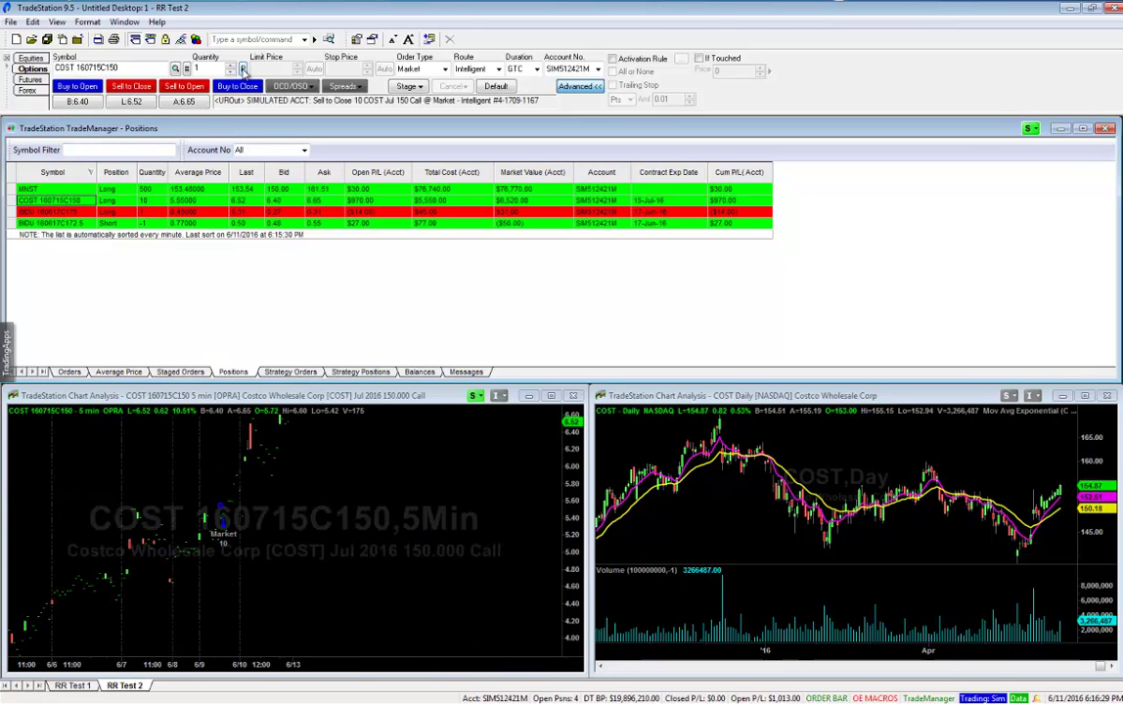
type("0")
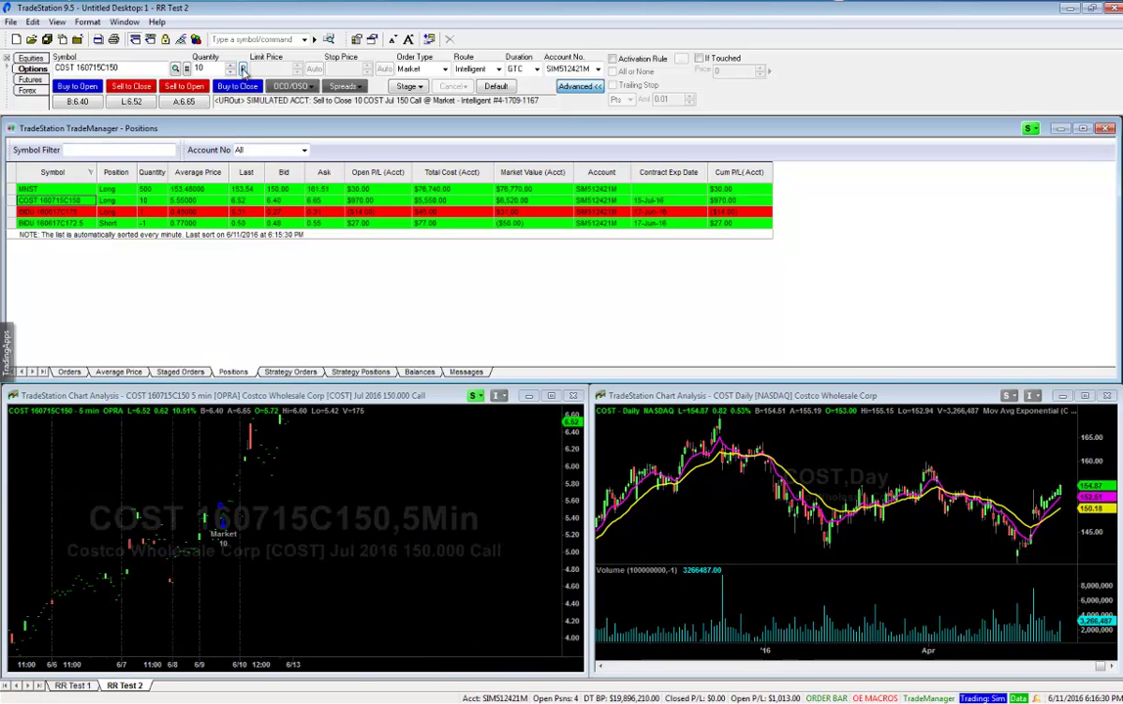
left_click(591, 87)
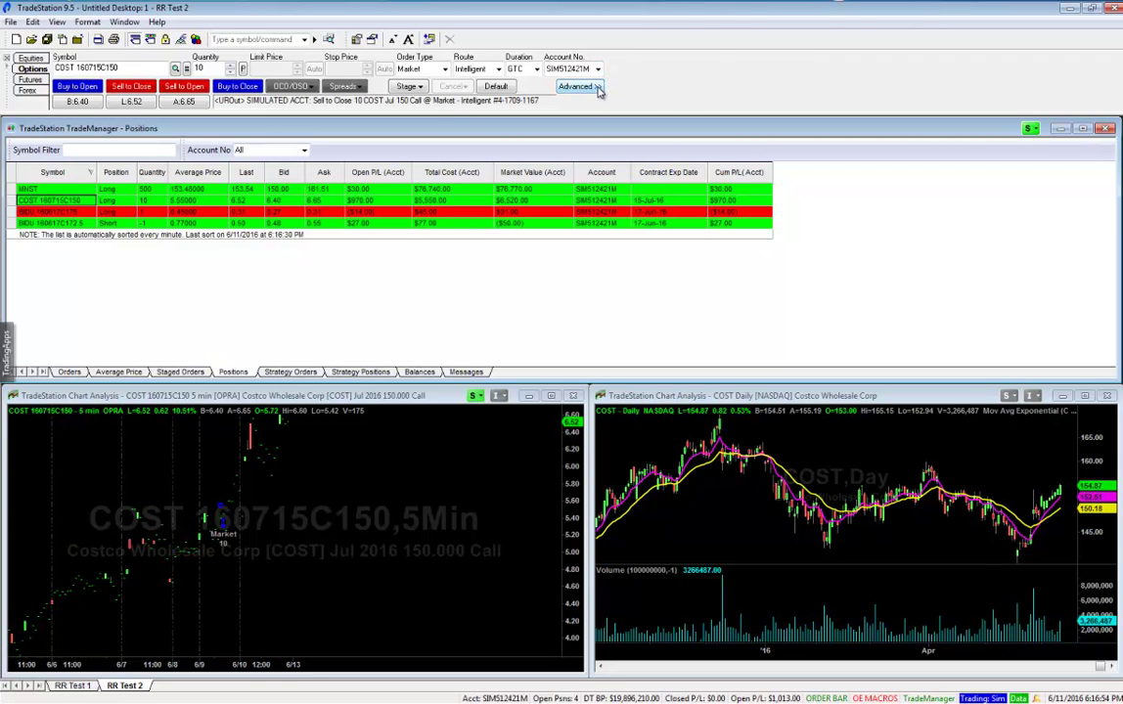
left_click(596, 88)
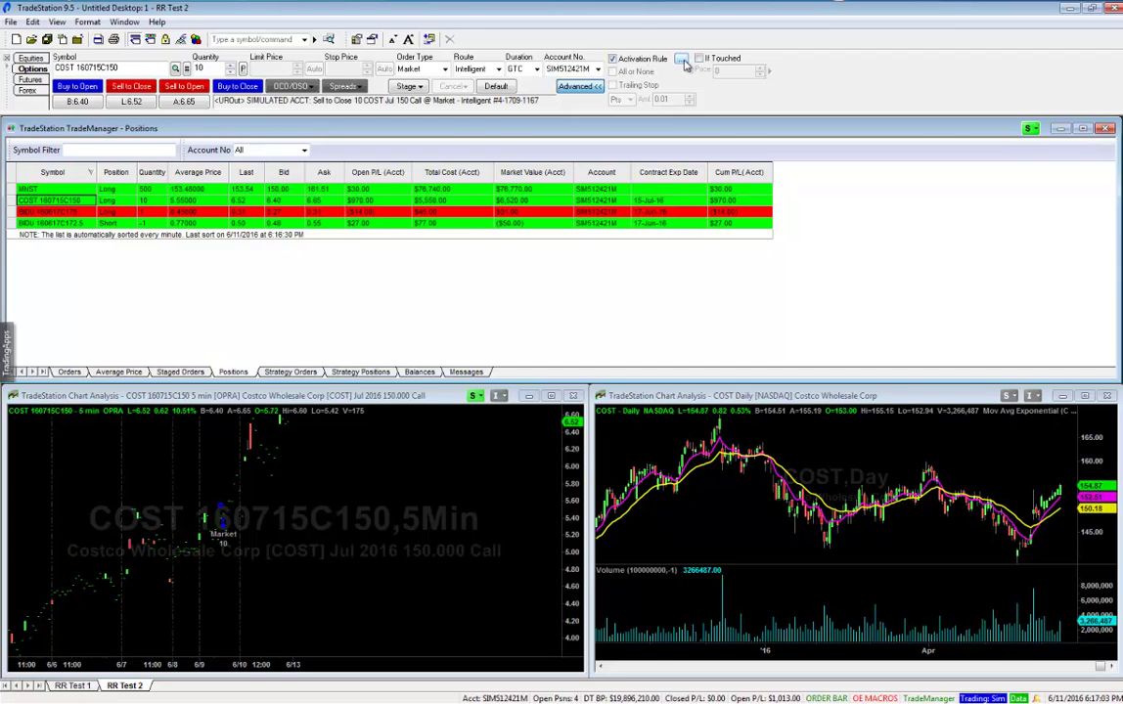
Step: Delete the COST >= 157.50 and <= 153.50 conditions and add a new COST price condition
left_click(682, 62)
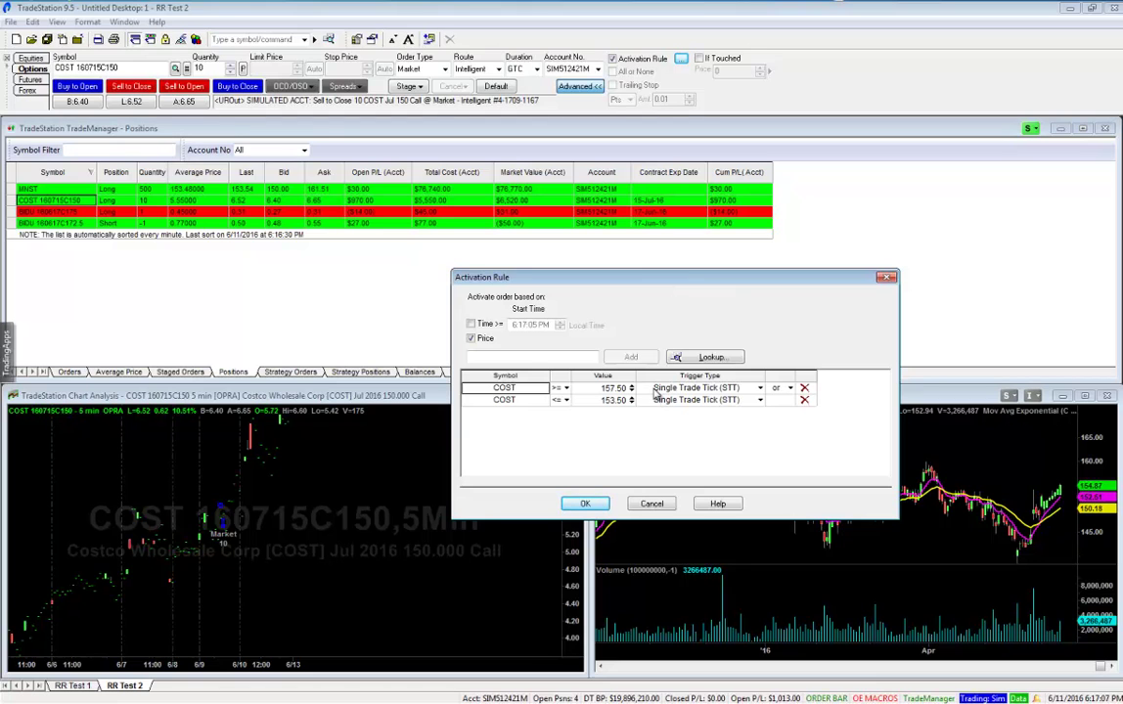
left_click(804, 388)
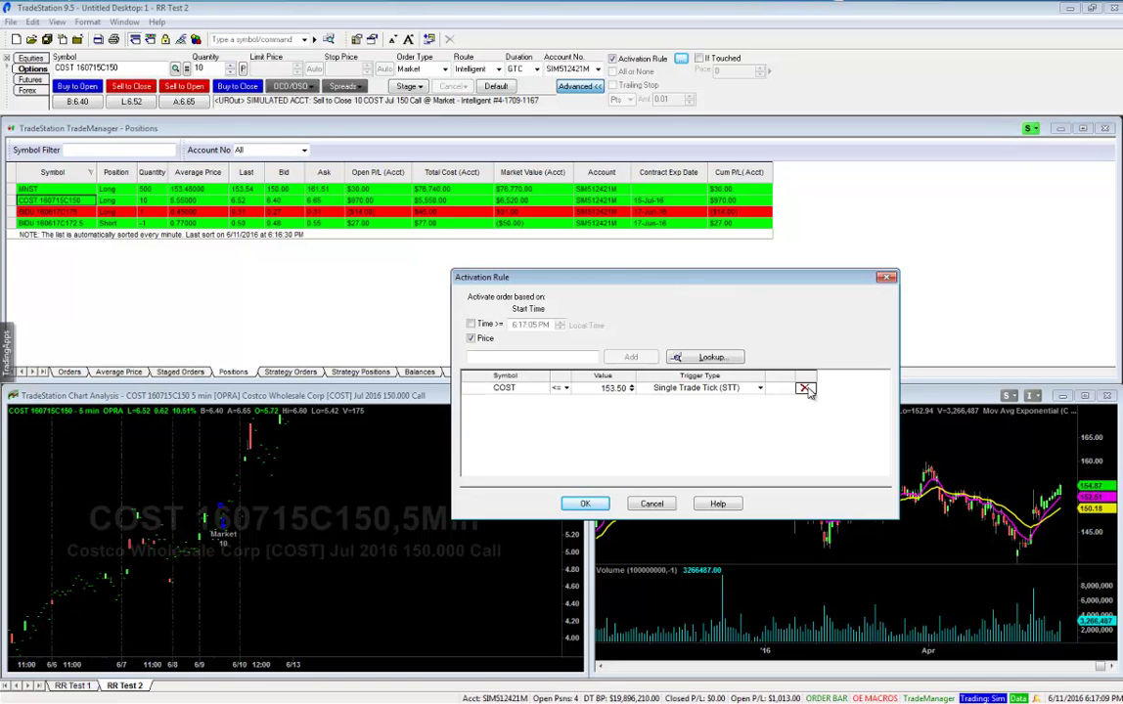
left_click(804, 388)
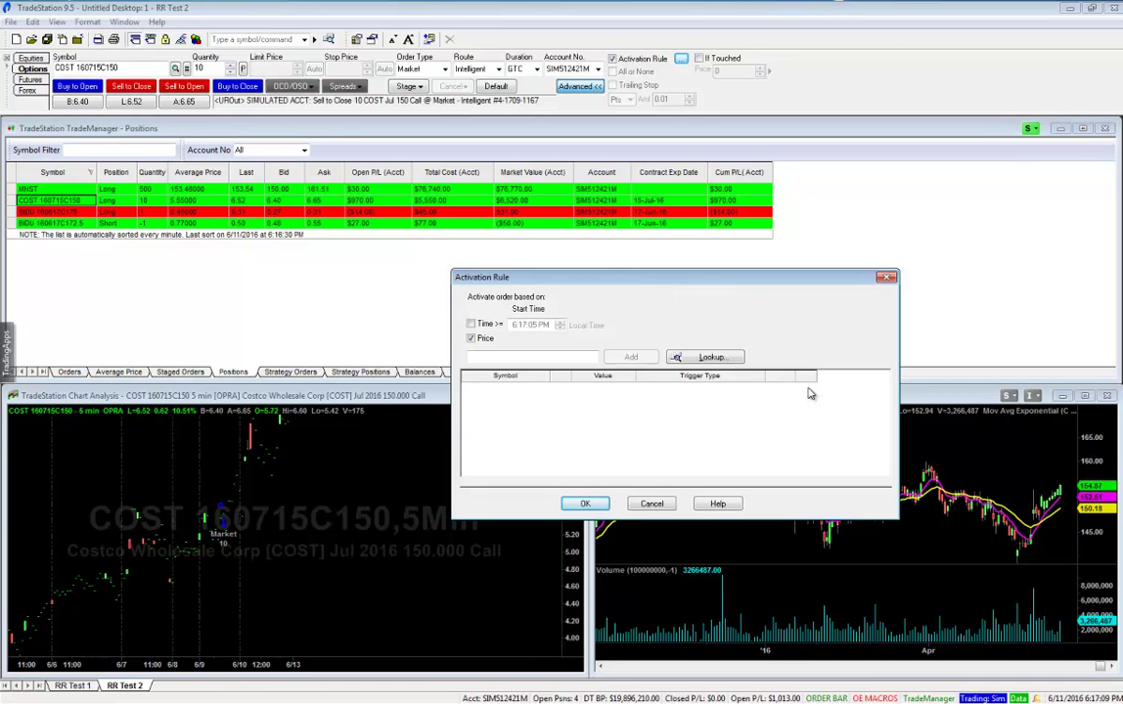
left_click(470, 323)
left_click(471, 338)
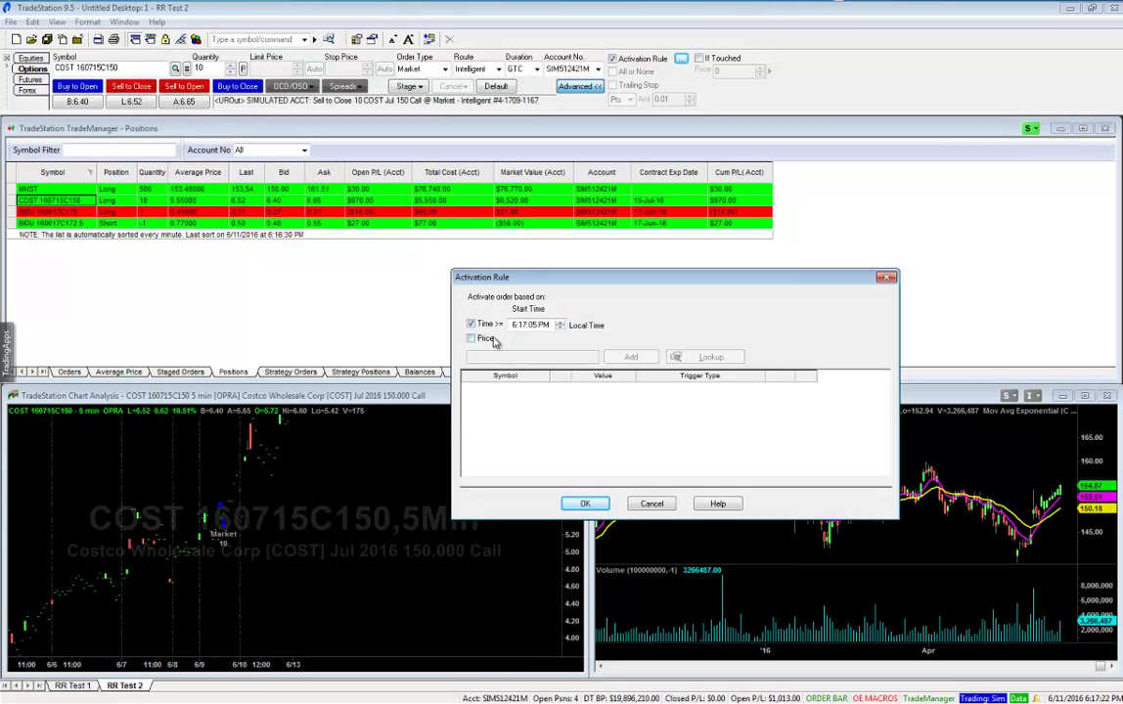
left_click(484, 339)
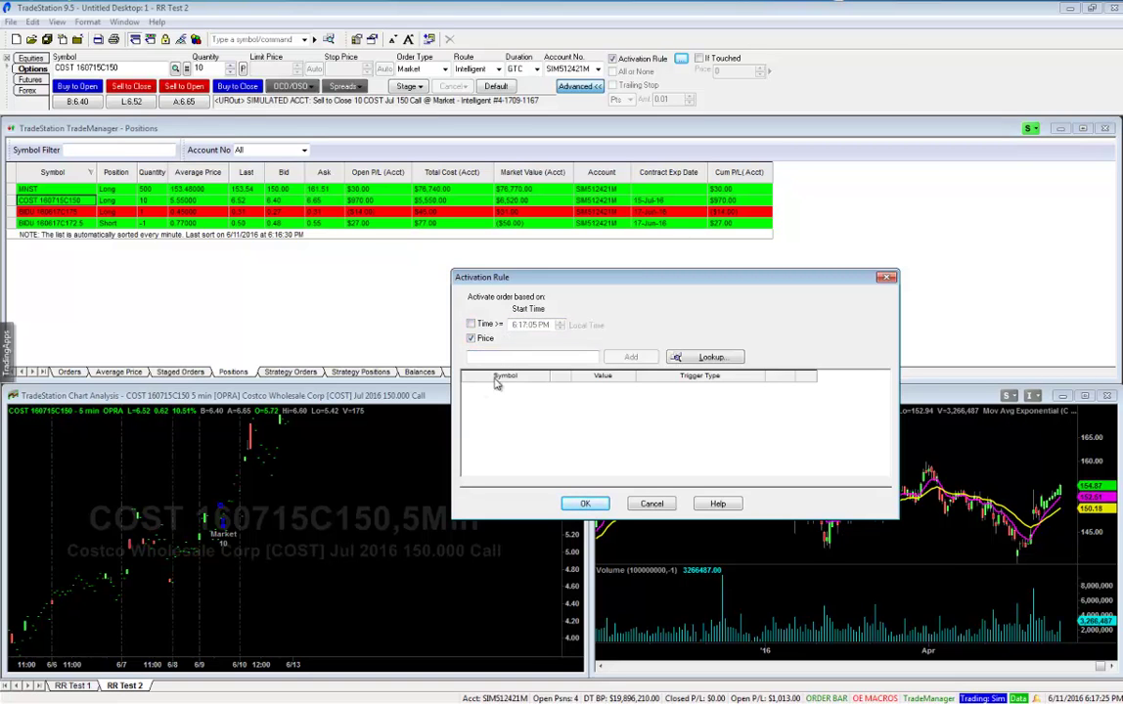
left_click(496, 357)
type("COS")
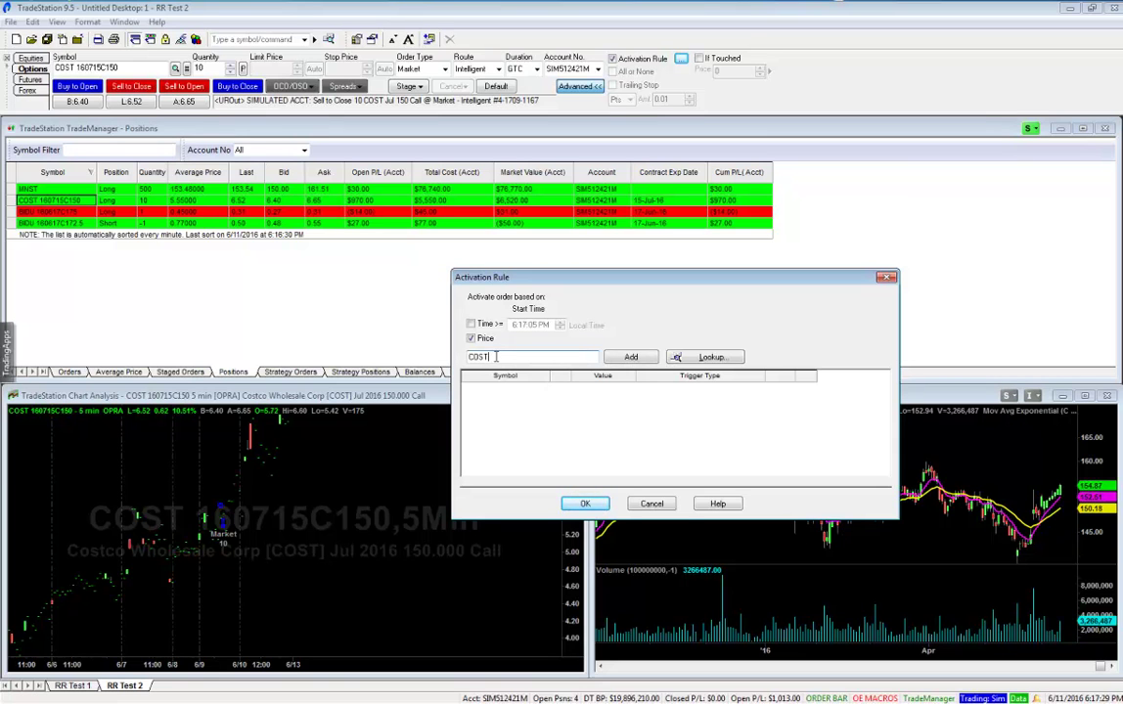
type("T")
key("Return")
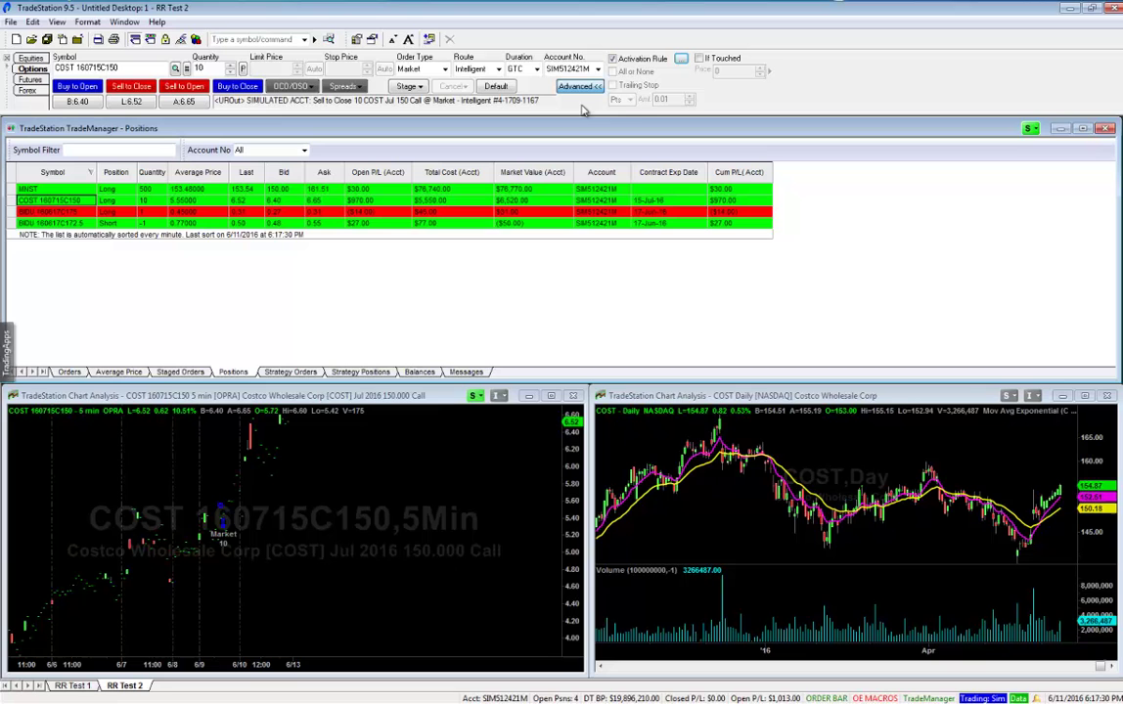
Step: Add a second COST price condition at 154.87, joined to the first by 'and'
left_click(614, 58)
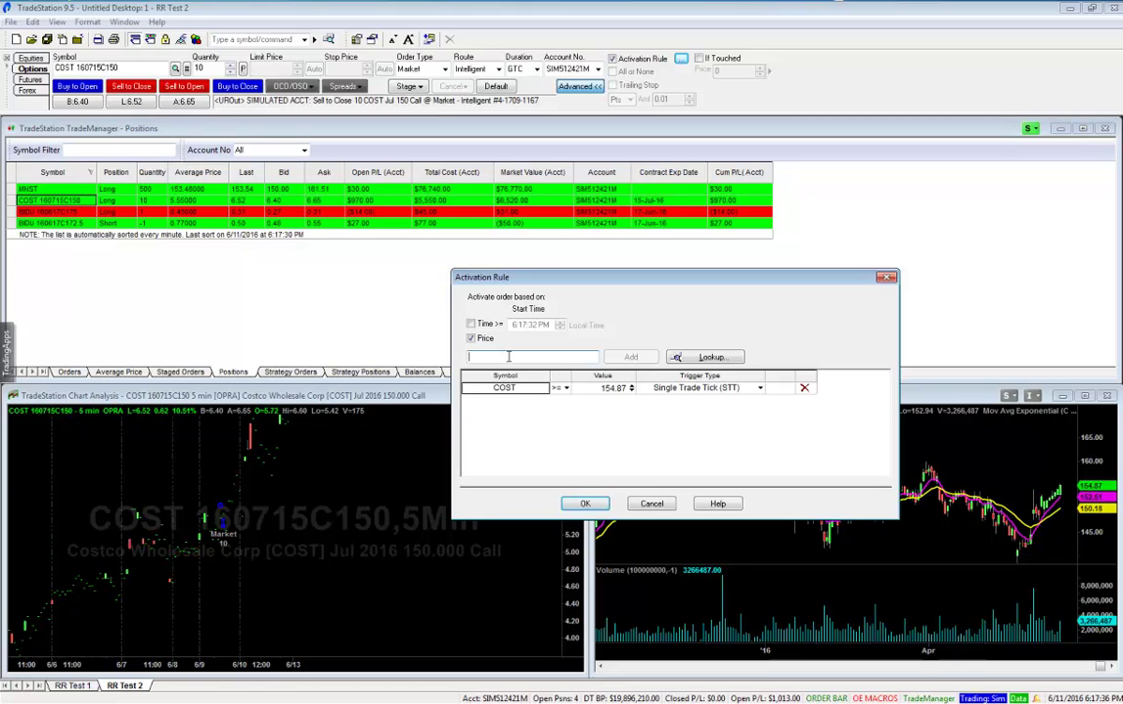
type("COST")
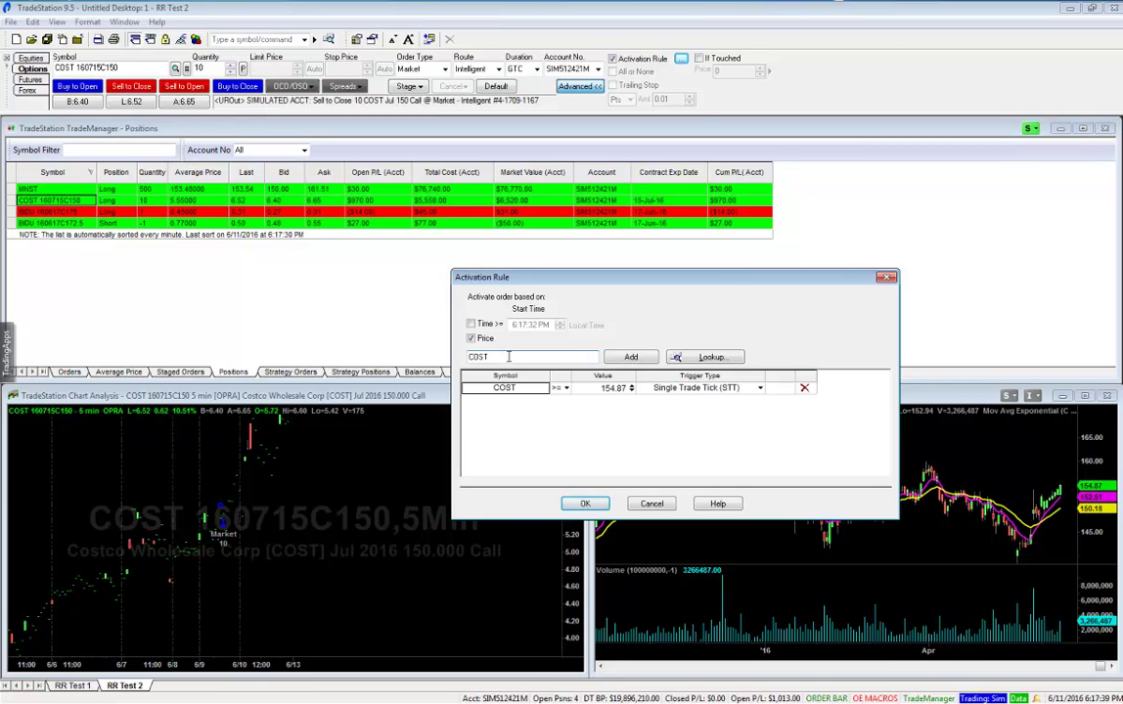
left_click(631, 357)
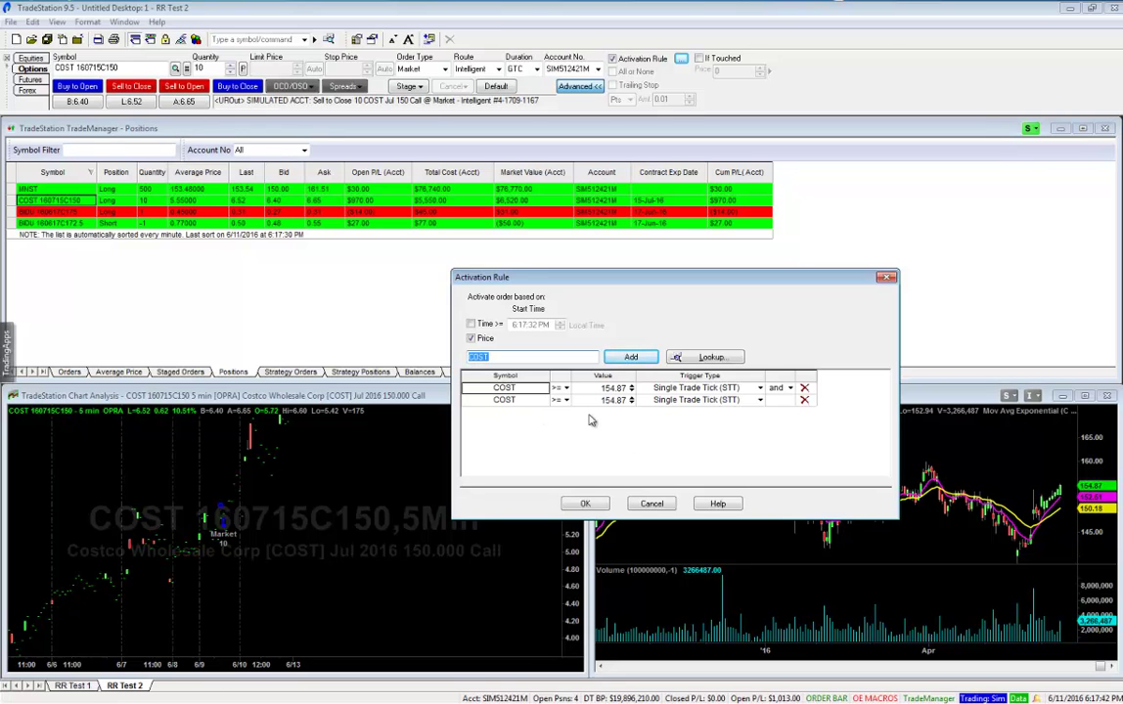
left_click(566, 388)
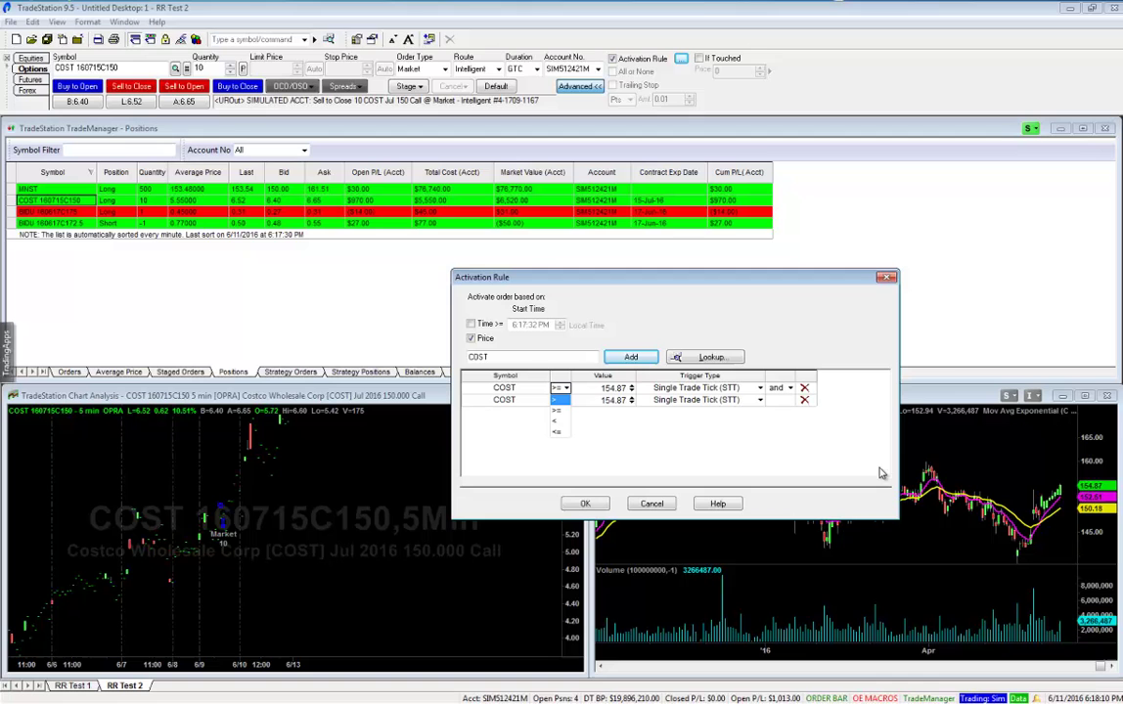
Step: Set the first COST condition to 158.00 on Single Trade Tick and join the conditions with 'or'
left_click(618, 391)
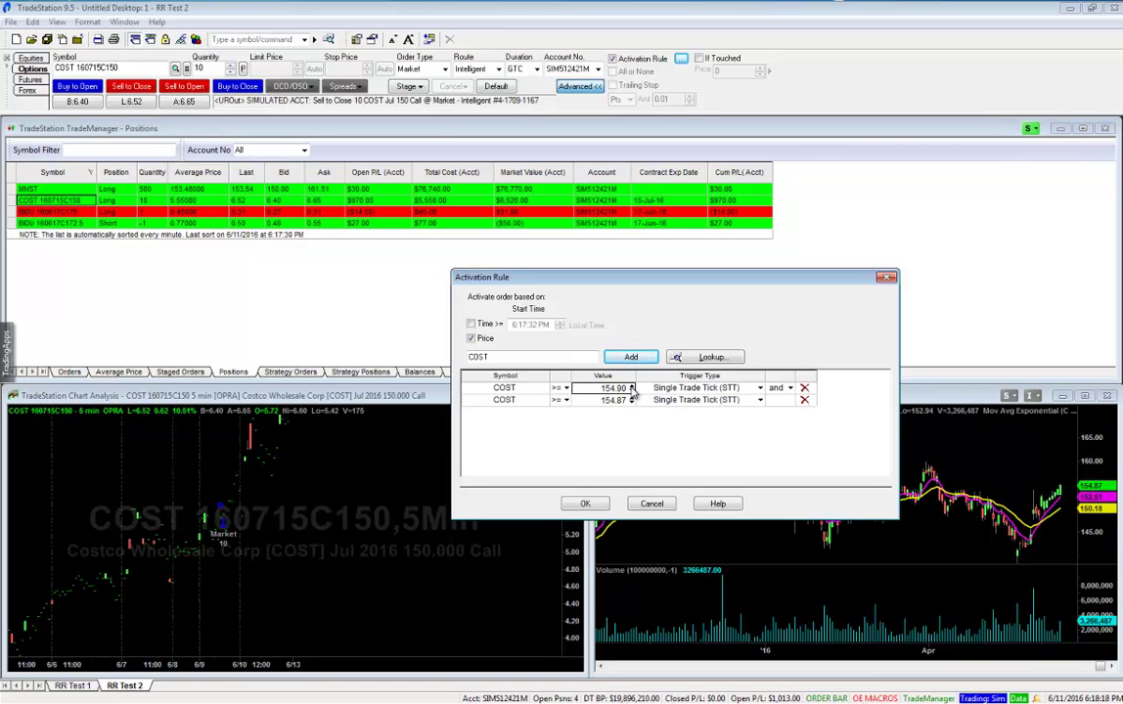
left_click(632, 387)
double_click(607, 389)
type("158")
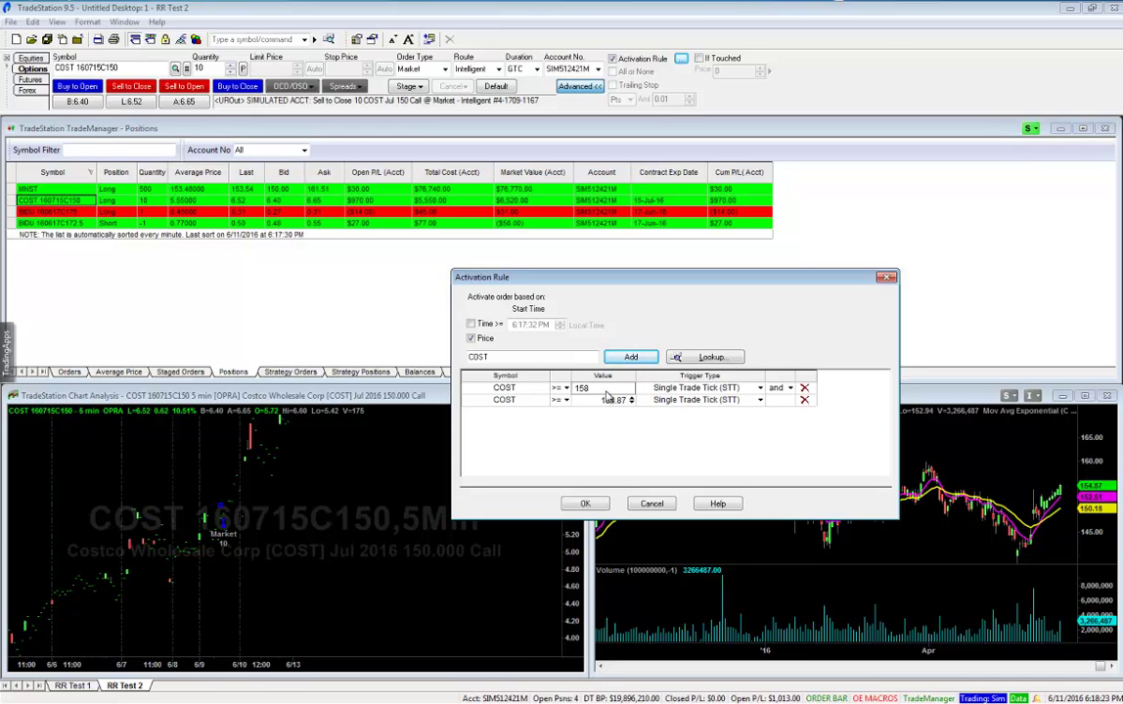
key("Return")
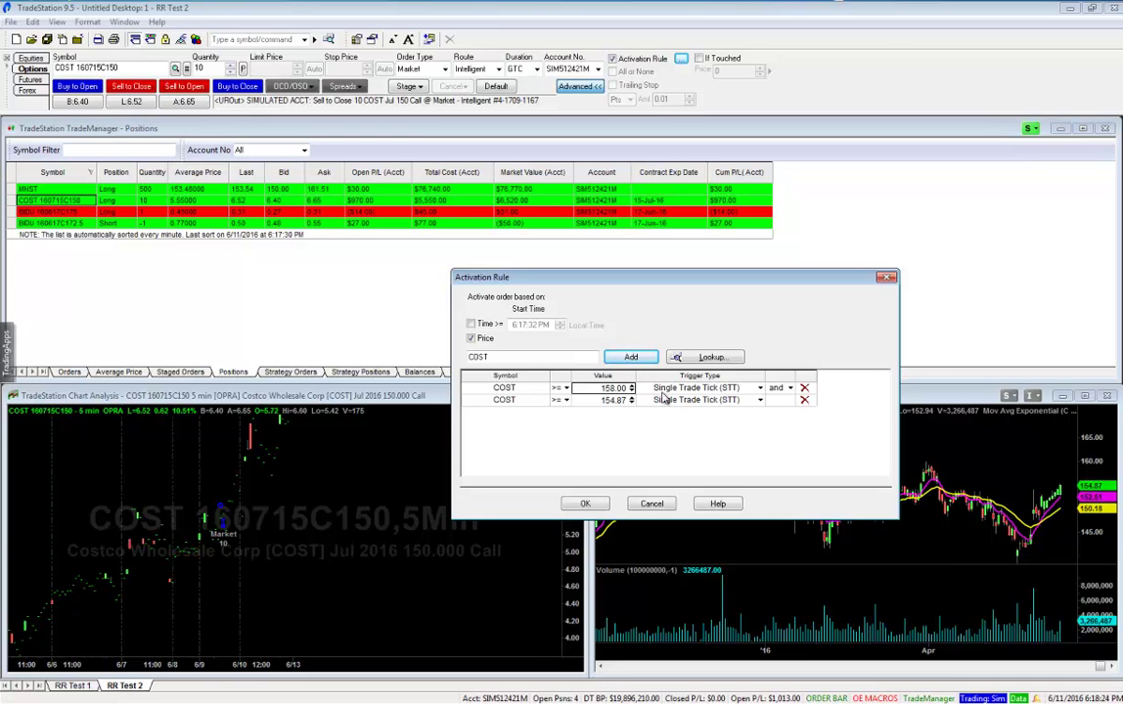
left_click(760, 390)
left_click(760, 389)
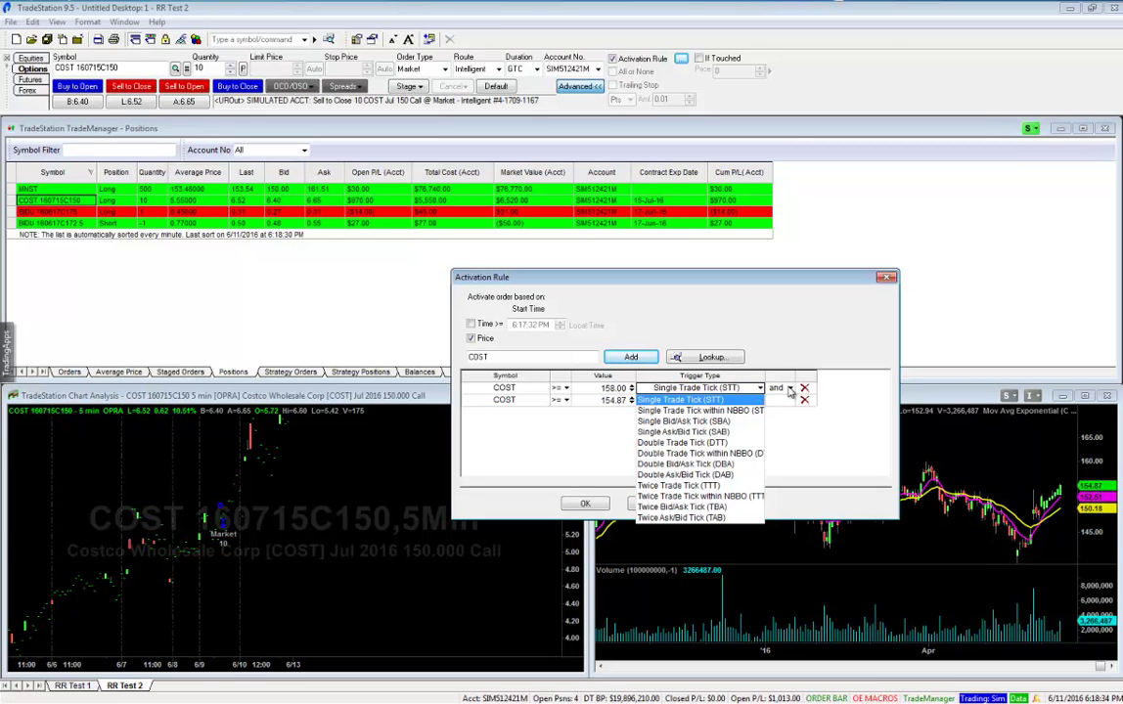
left_click(790, 388)
left_click(790, 388)
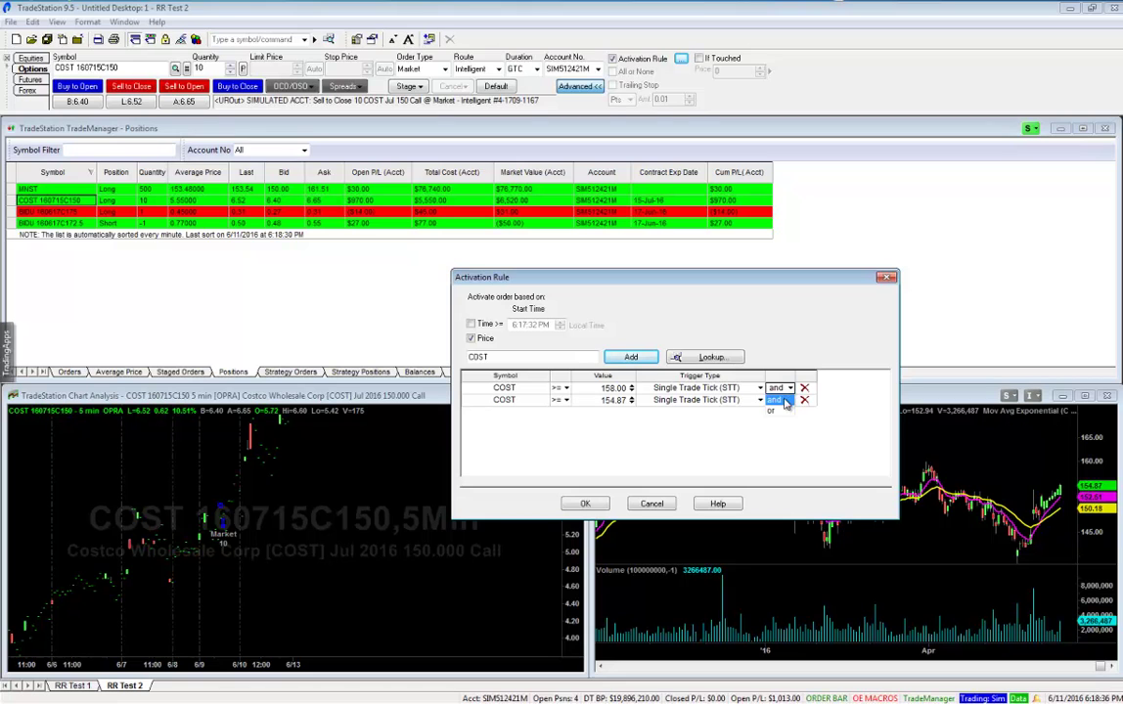
left_click(773, 411)
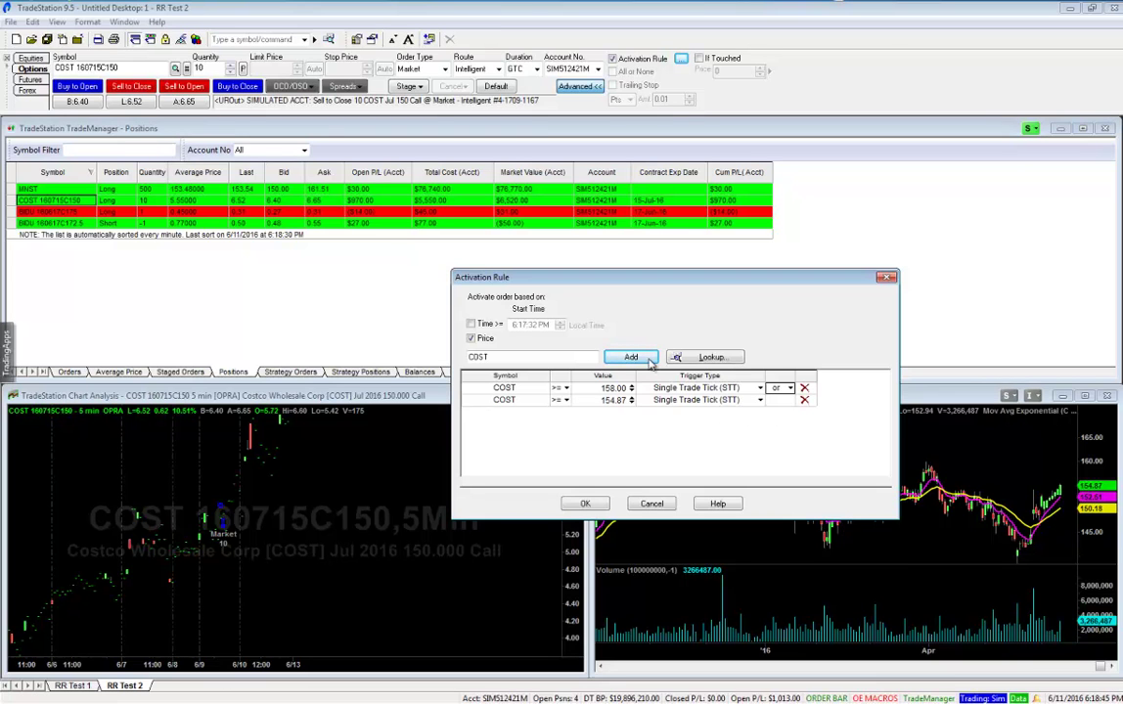
Step: Make the second COST condition less than or equal to 152.50
left_click(560, 400)
left_click(559, 443)
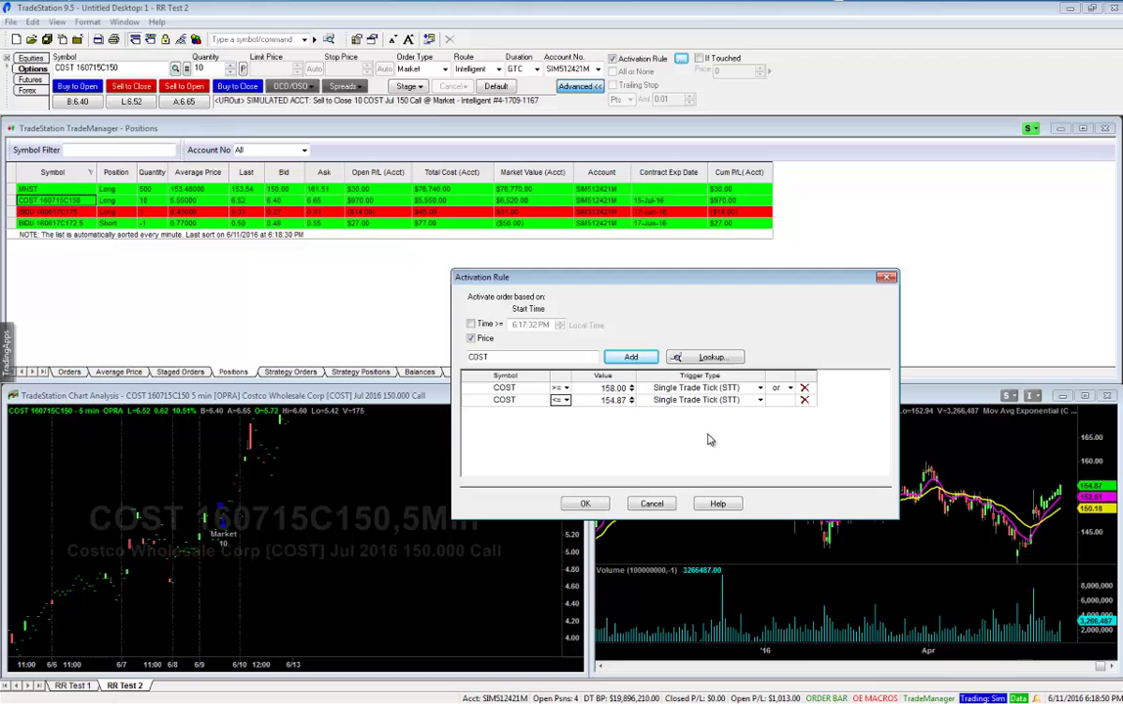
left_click(611, 403)
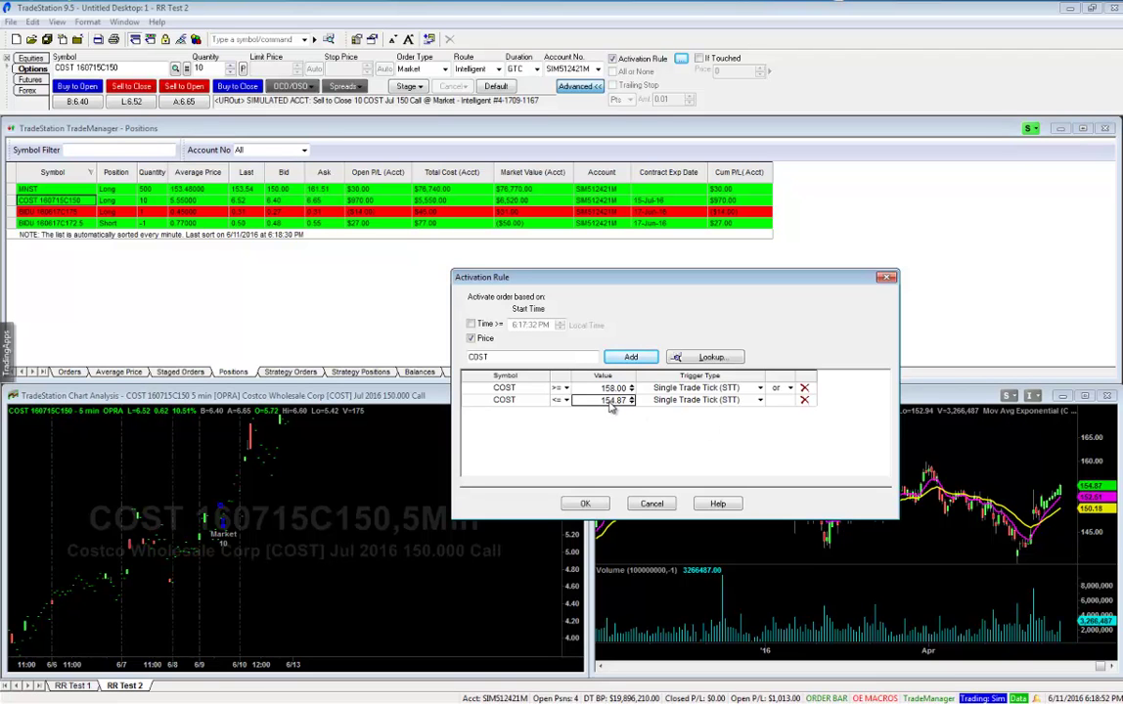
type("15")
Step: Commit the 152.50 price and accept the COST >= 158.00 or <= 152.50 rule
left_click(663, 431)
left_click(585, 503)
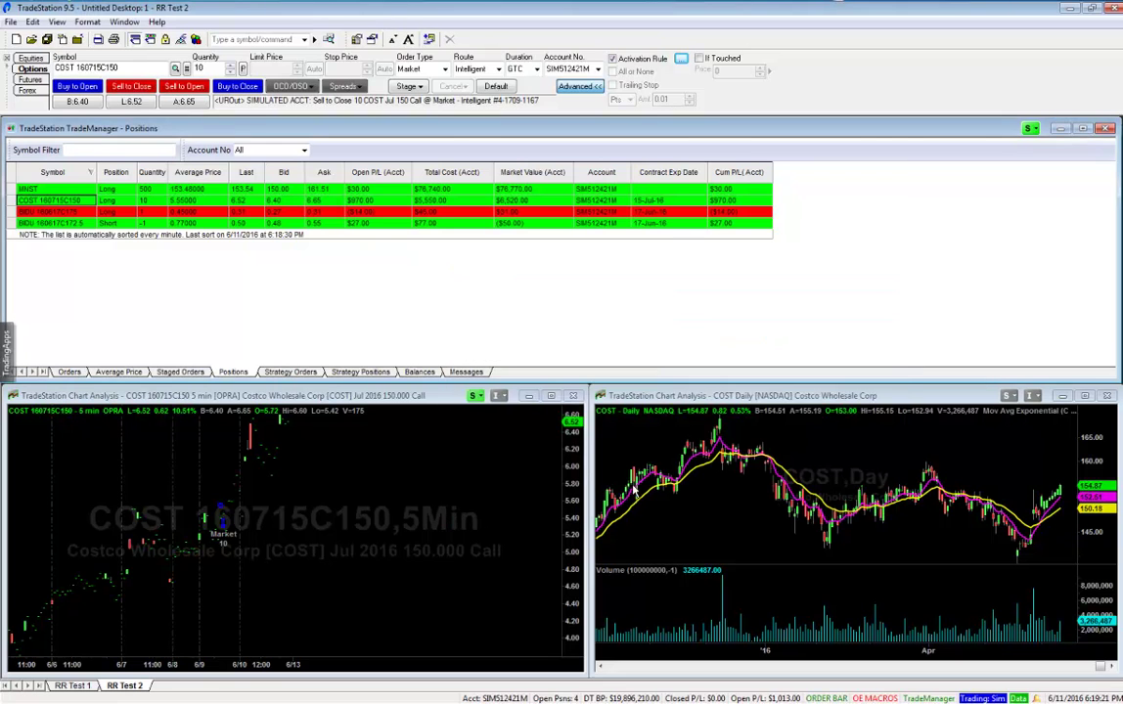
Step: Switch TradeManager to the Orders tab showing the COST 160715C150 sell-to-close order
left_click(68, 372)
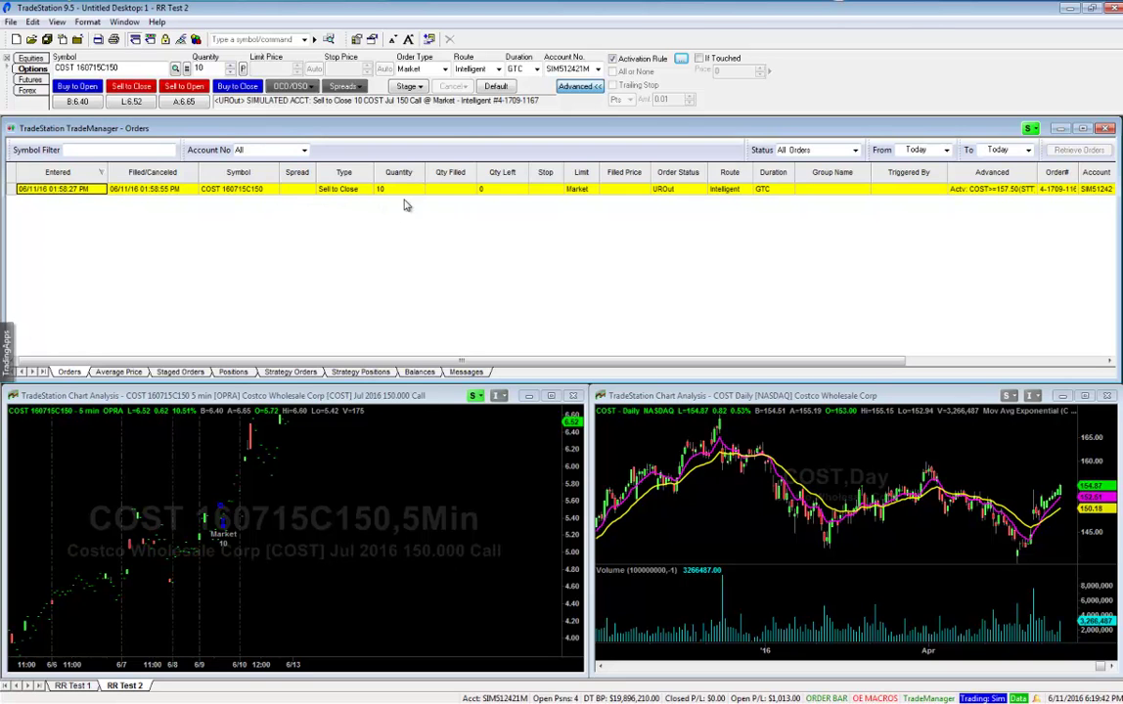
left_click(444, 72)
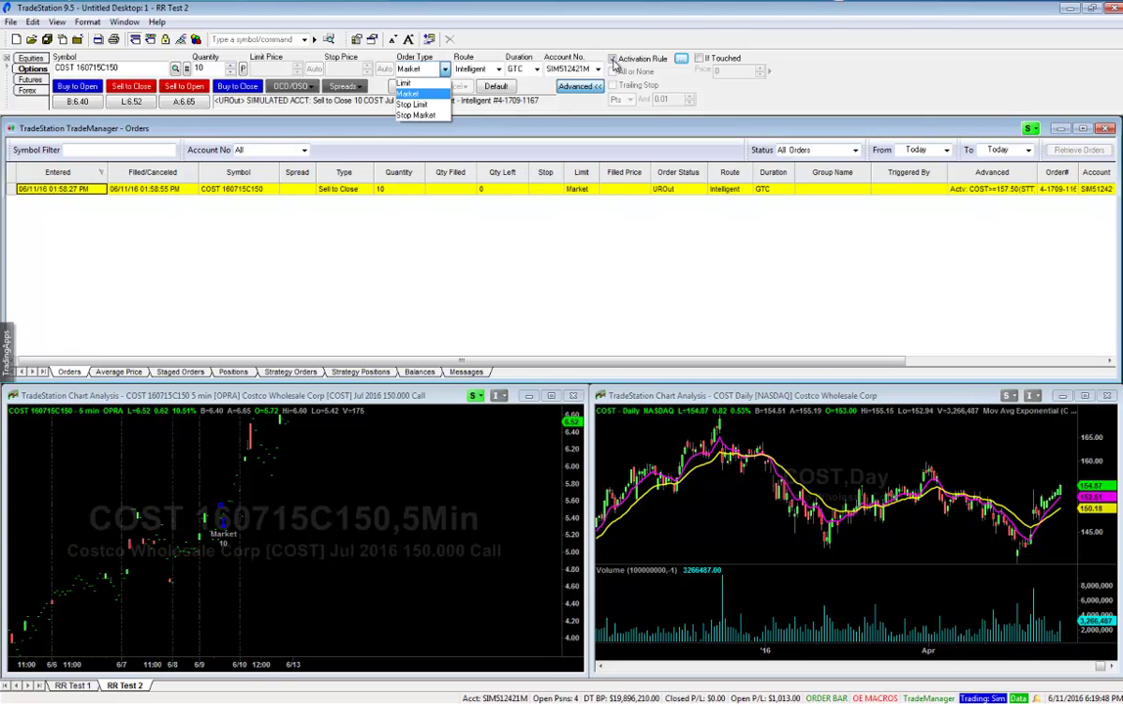
Step: Keep the order type at Market and send a Sell to Close for the COST call
left_click(407, 83)
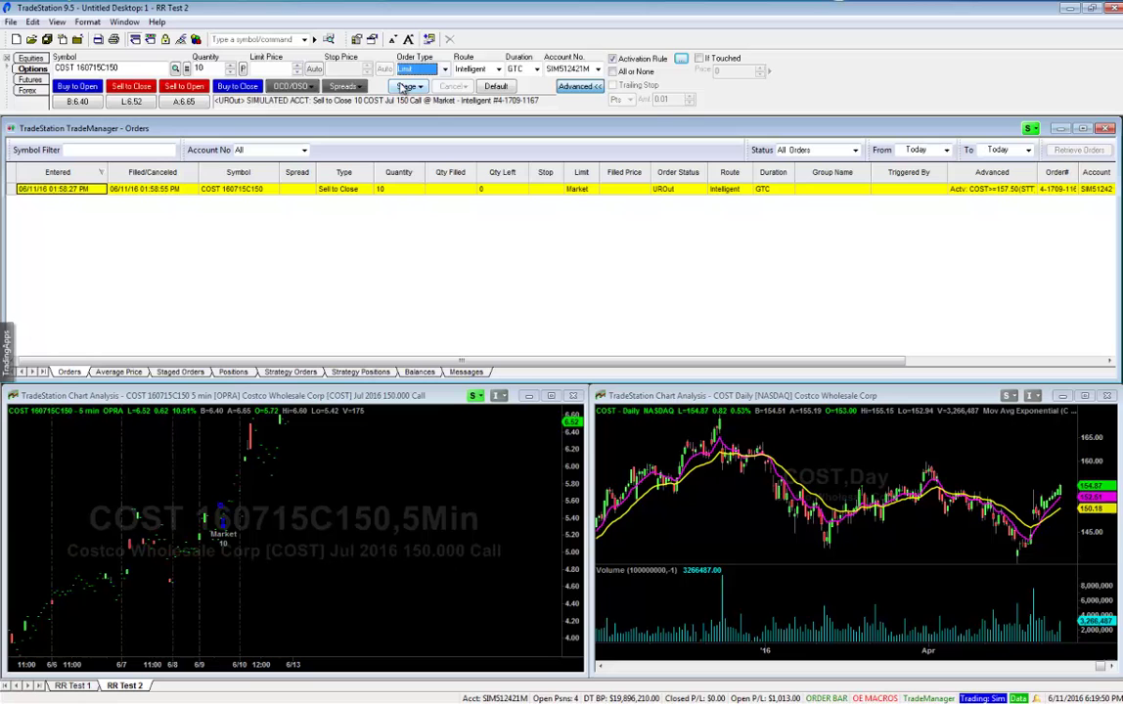
left_click(410, 68)
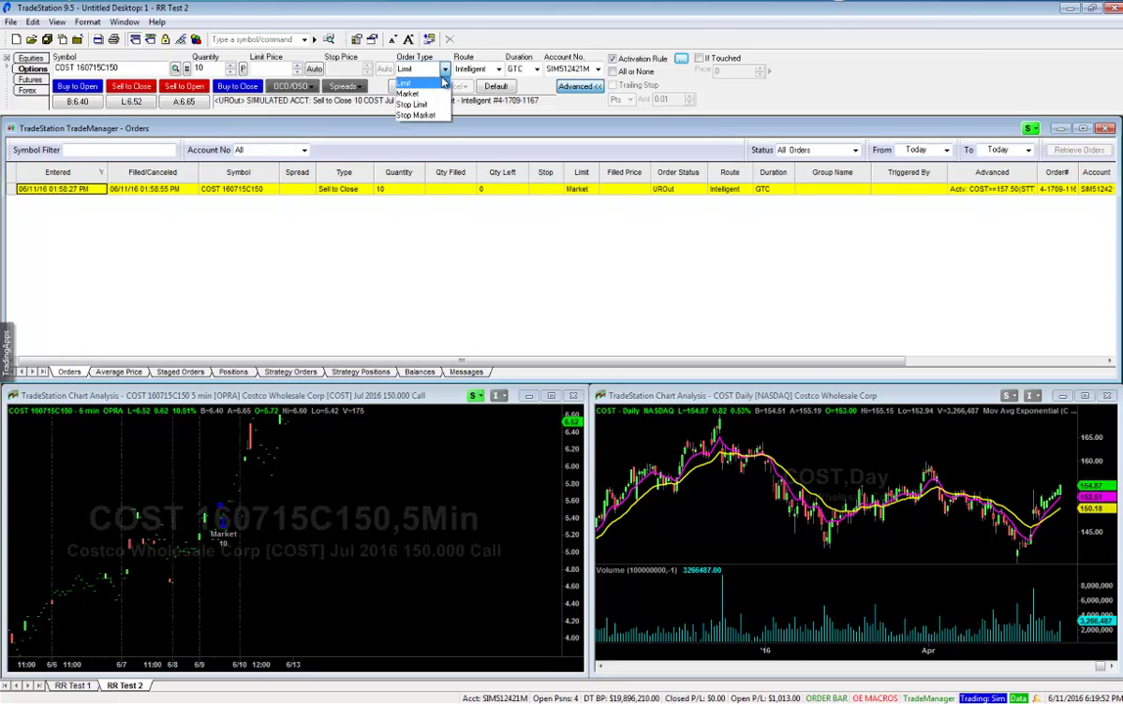
left_click(423, 94)
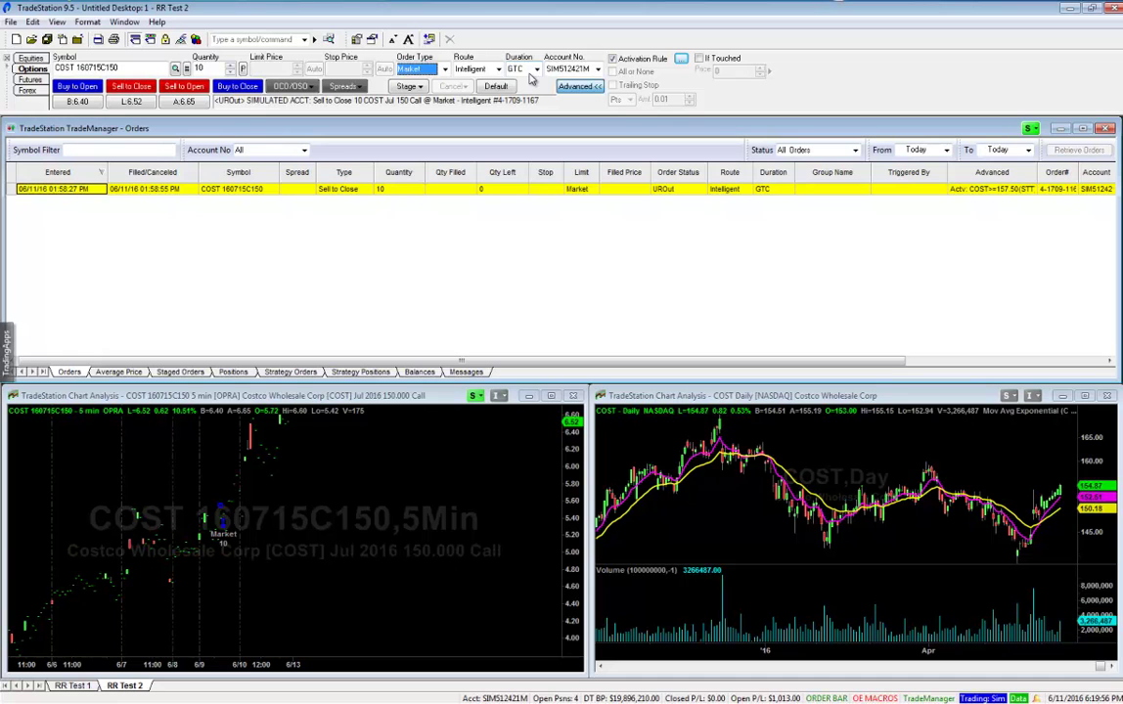
left_click(125, 88)
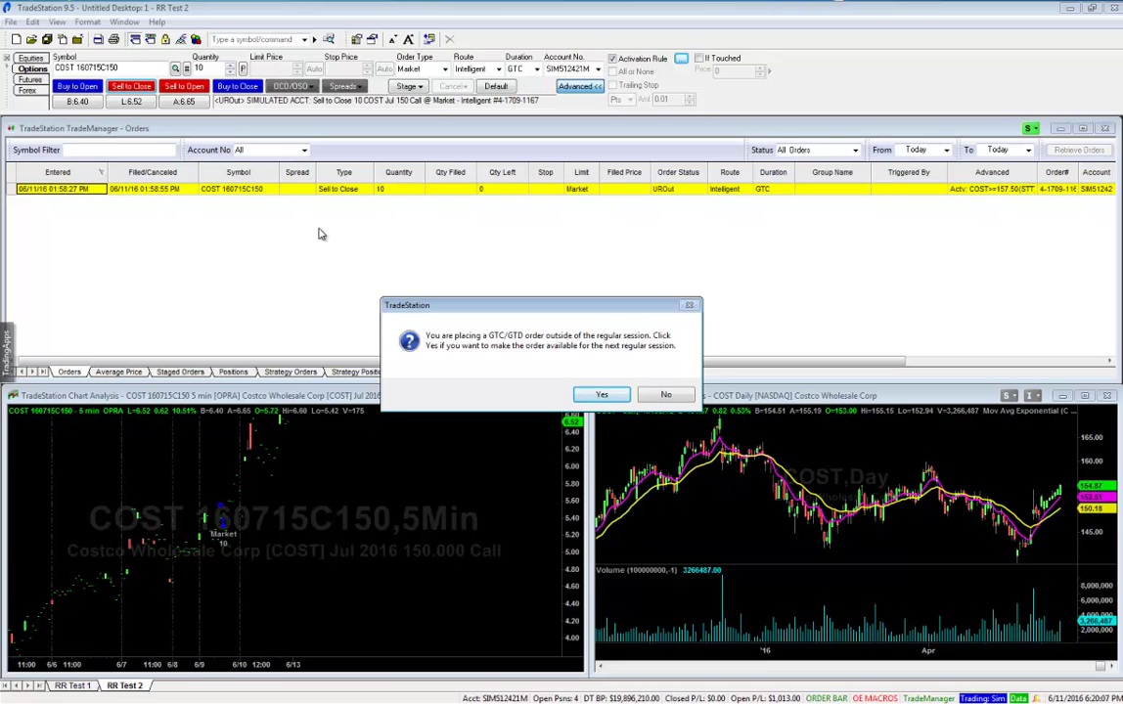
Step: Queue the order for the next regular session, review its activation rule details, and confirm it
left_click(599, 395)
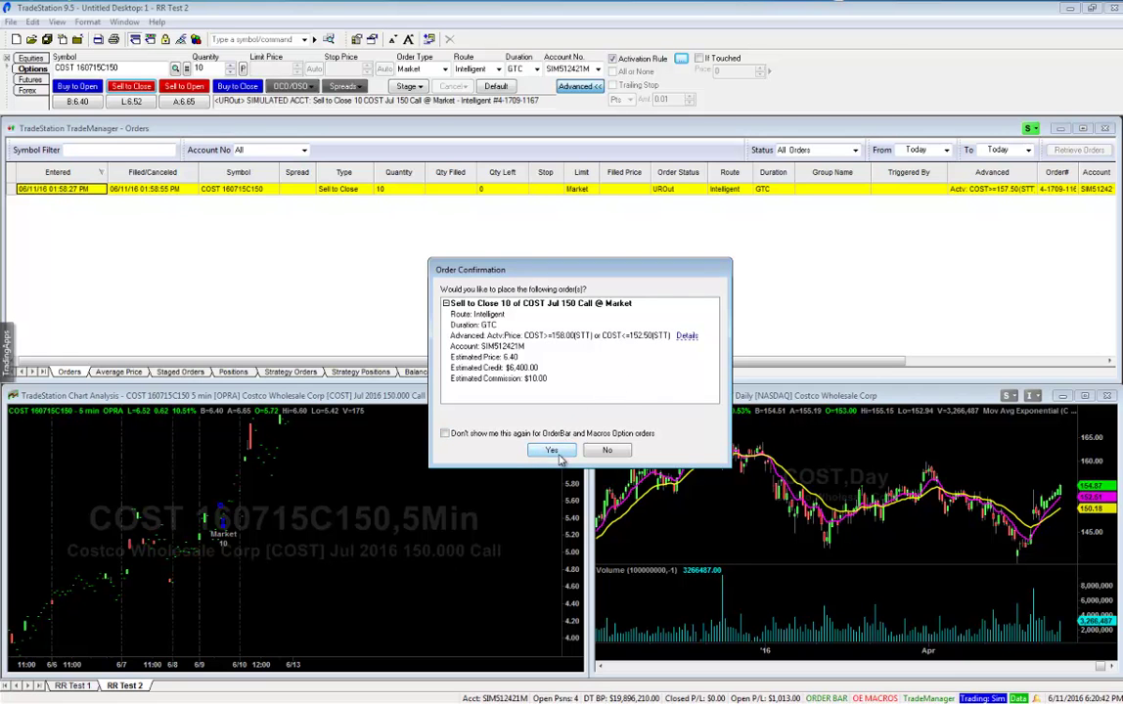
left_click(685, 337)
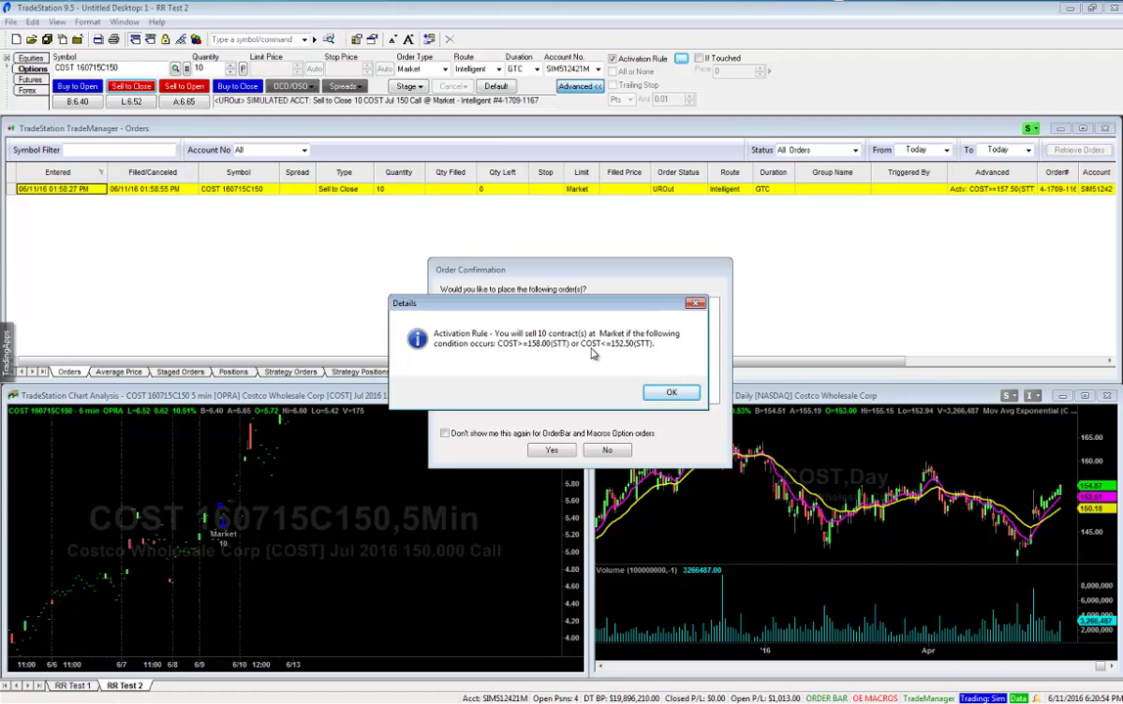
left_click(684, 395)
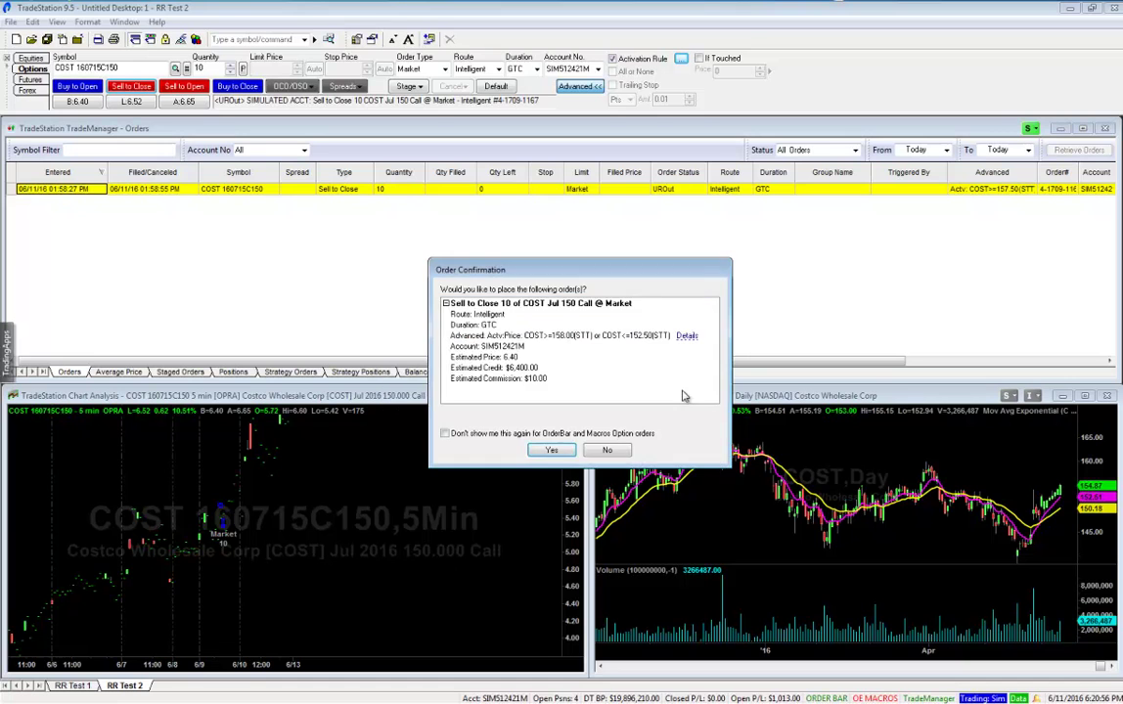
left_click(687, 335)
left_click(684, 392)
left_click(552, 452)
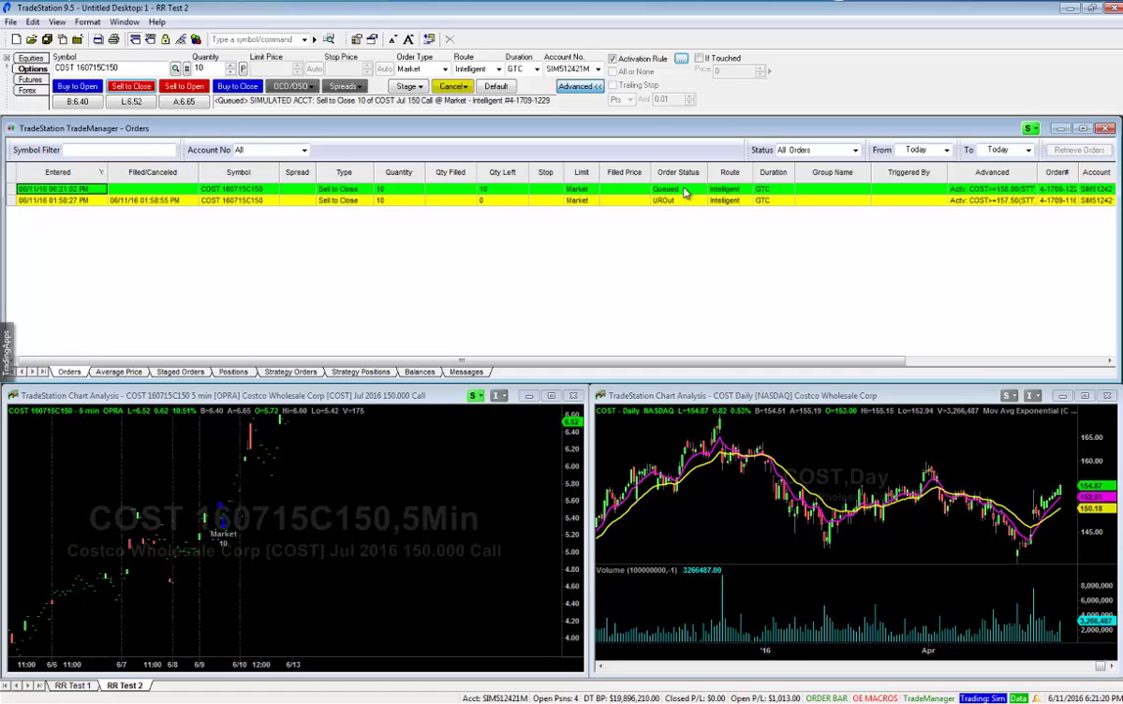
Step: Widen the Advanced column so the 158.00/152.50 and 157.50/153.50 conditions read in full
left_click(735, 190)
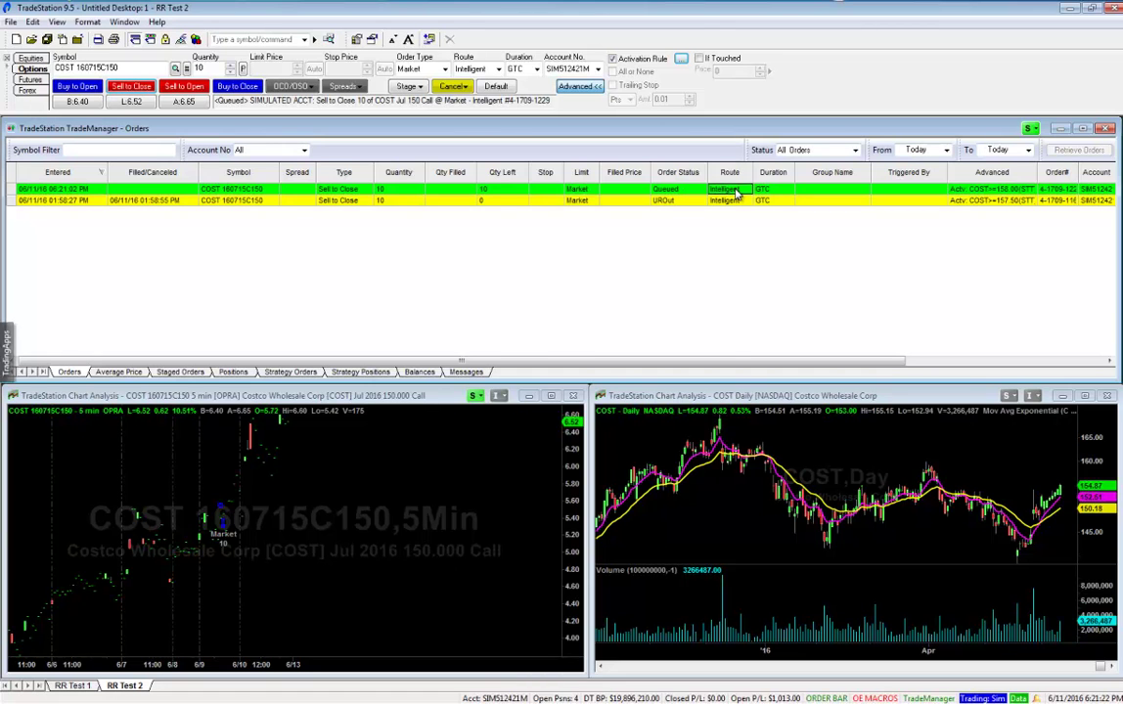
double_click(735, 191)
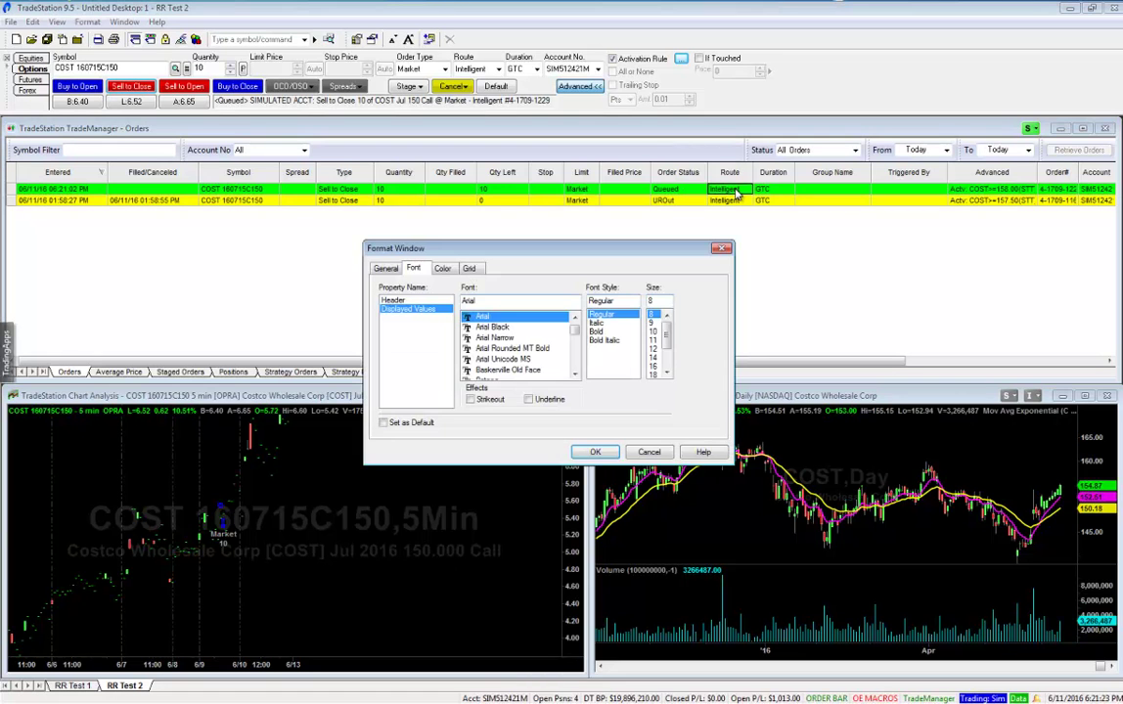
left_click(726, 246)
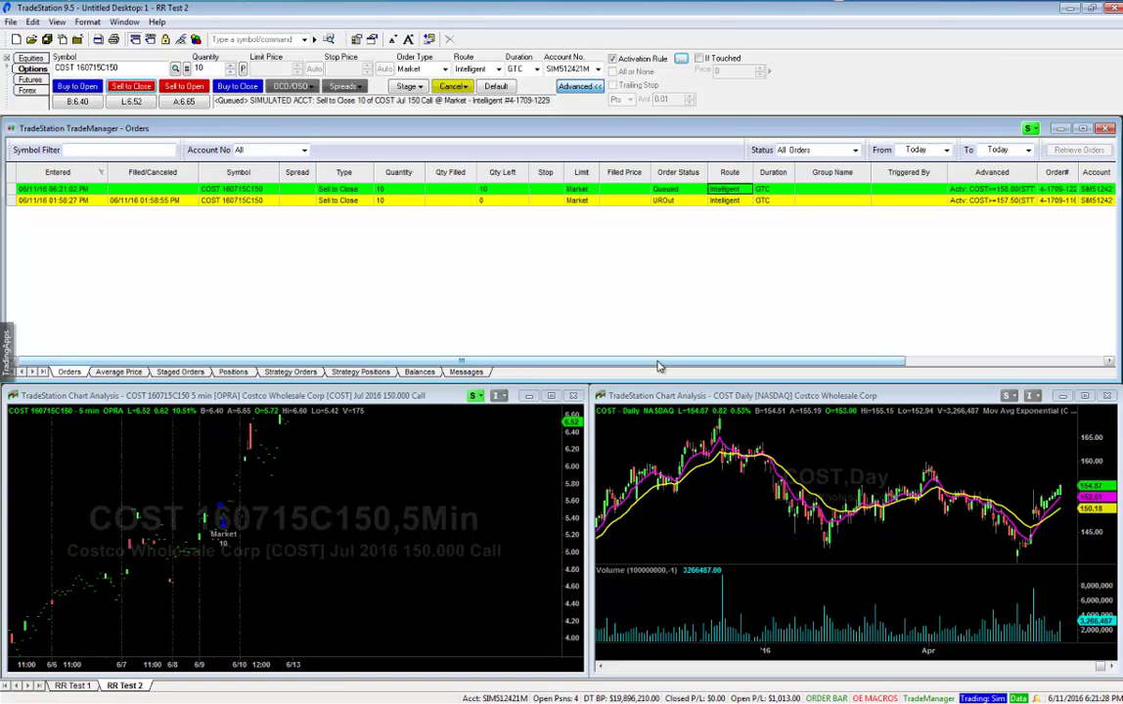
left_click_drag(660, 362, 770, 364)
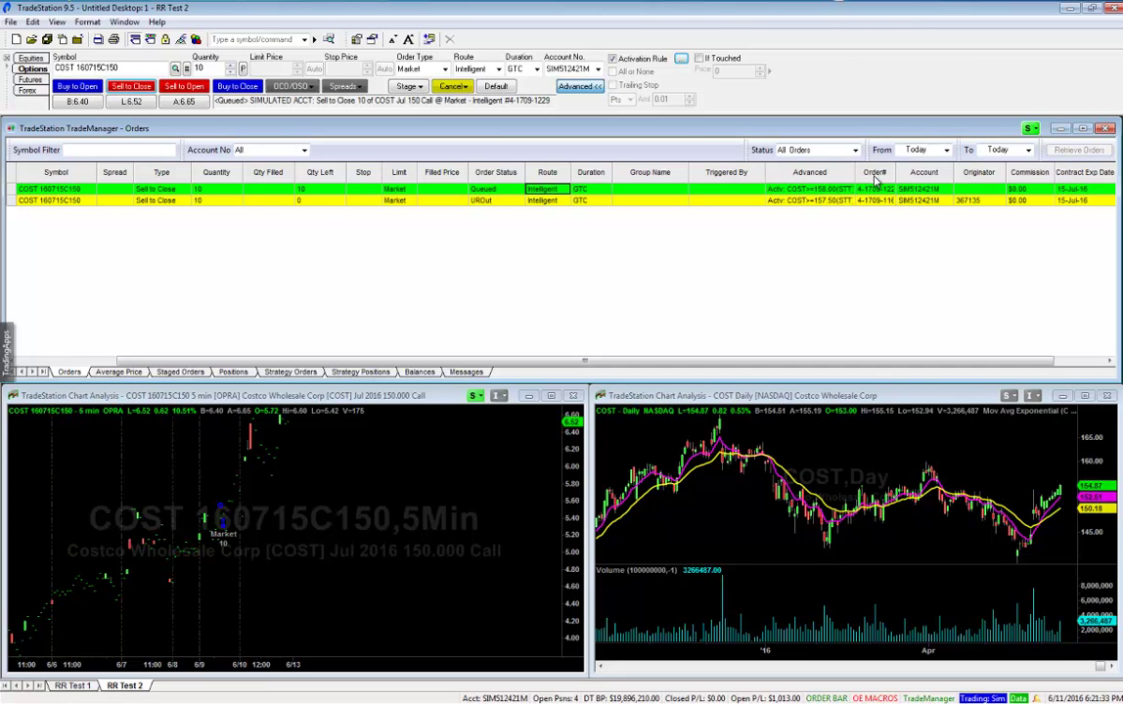
left_click_drag(853, 172, 945, 174)
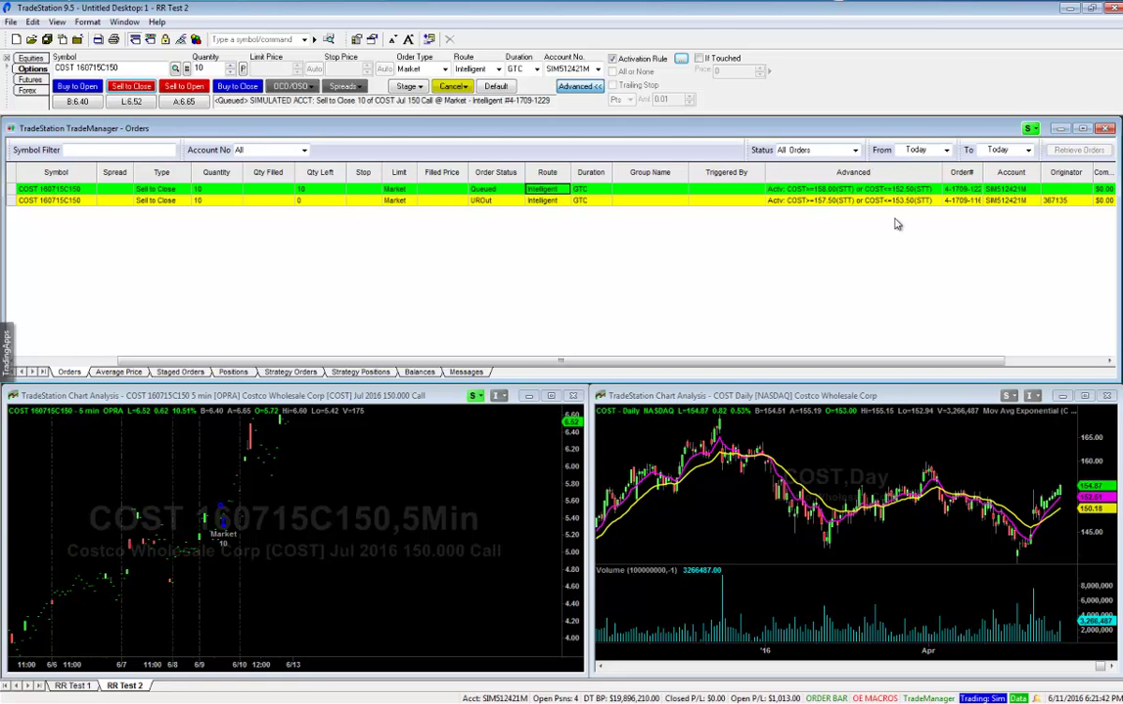
left_click_drag(893, 367, 1028, 363)
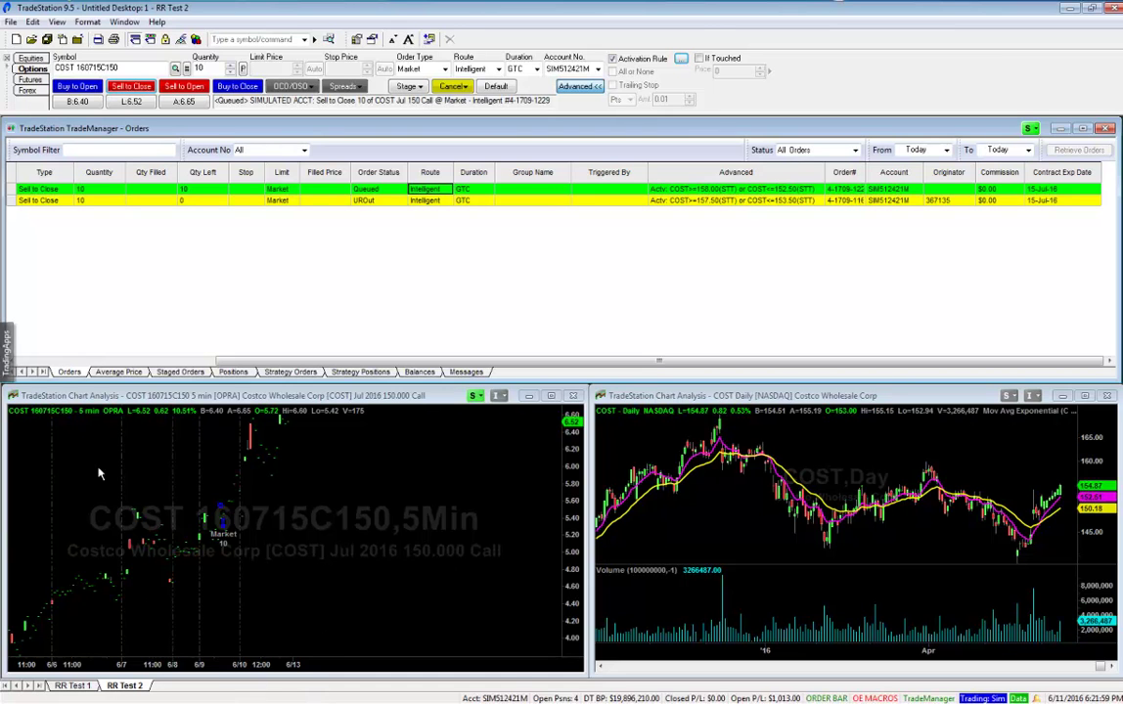
Step: Maximize OptionStation Pro and replace MSFT with AAPL to load Apple's option chain
left_click(6, 345)
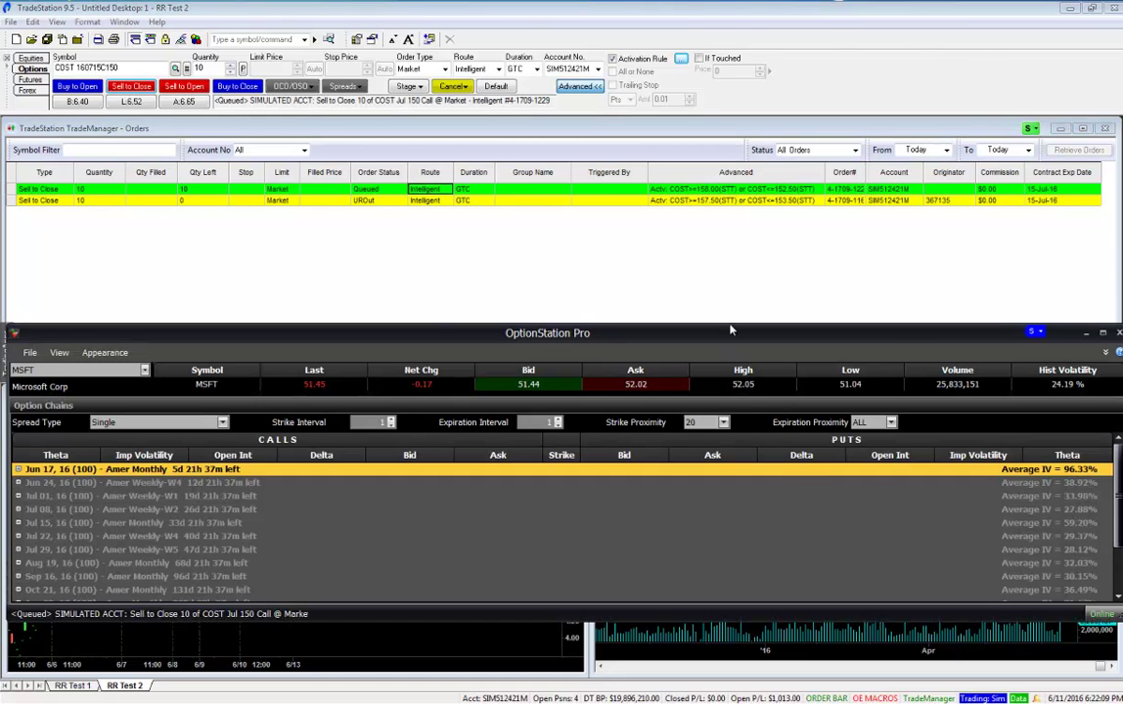
left_click(1088, 335)
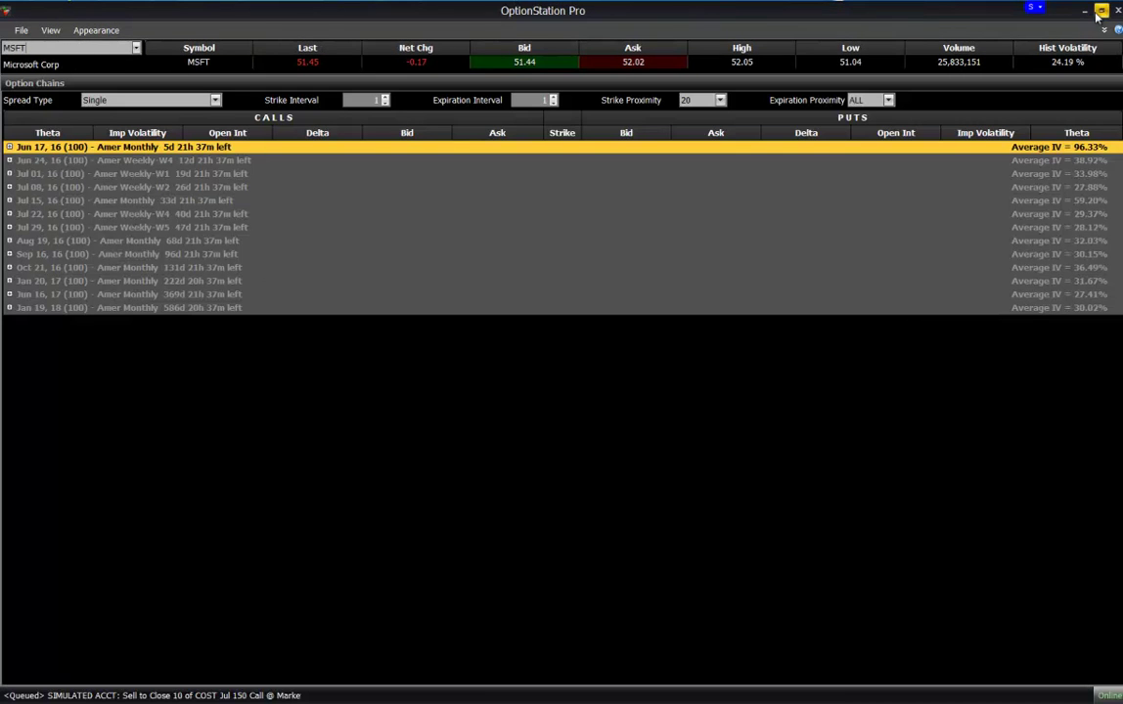
double_click(56, 47)
type("aapl")
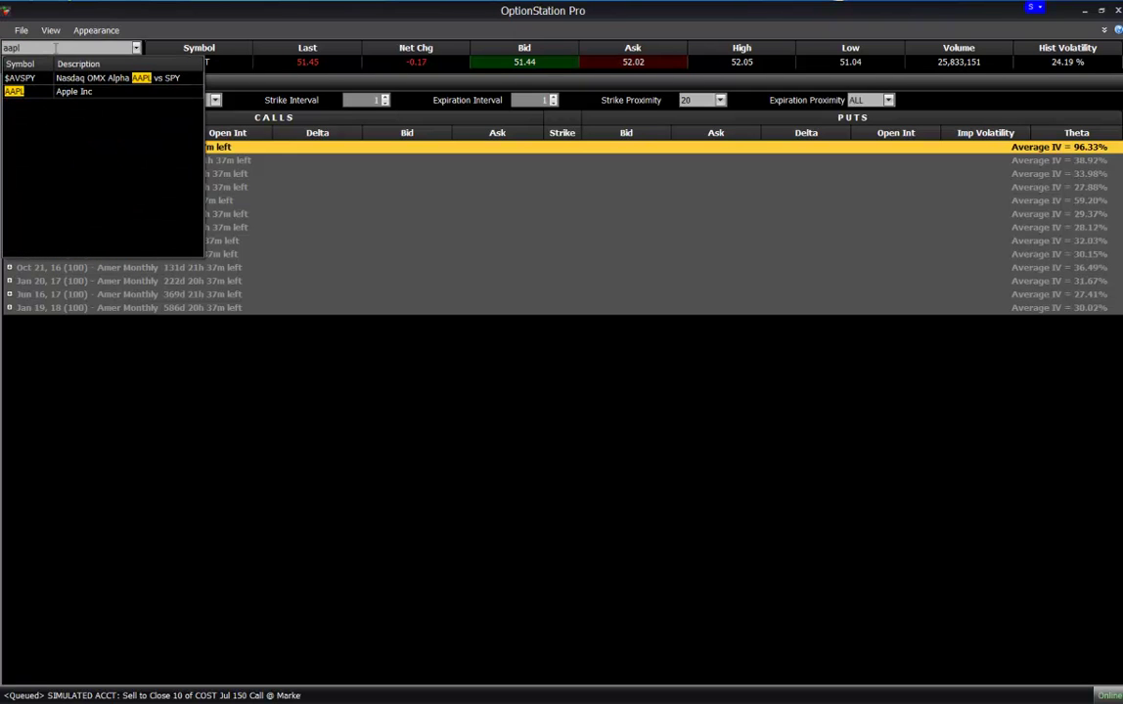
key("Return")
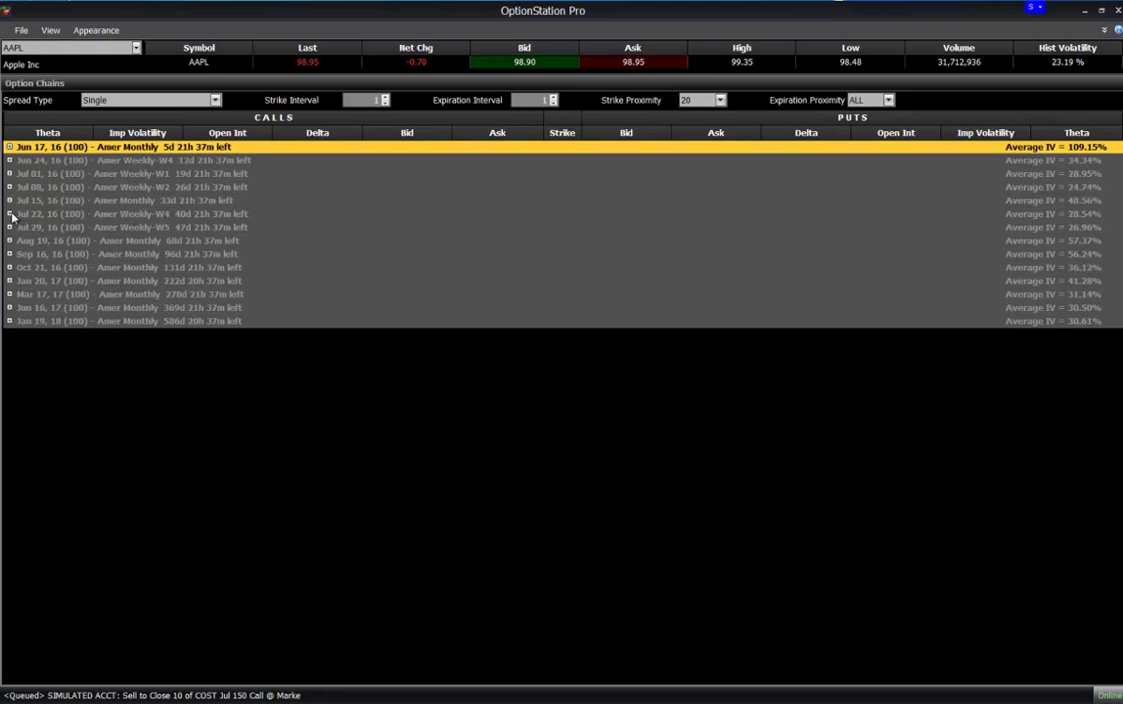
Step: Expand AAPL's Jul 15, 16 expiration to list strikes 50–180, leaving Jul 22 collapsed
left_click(10, 214)
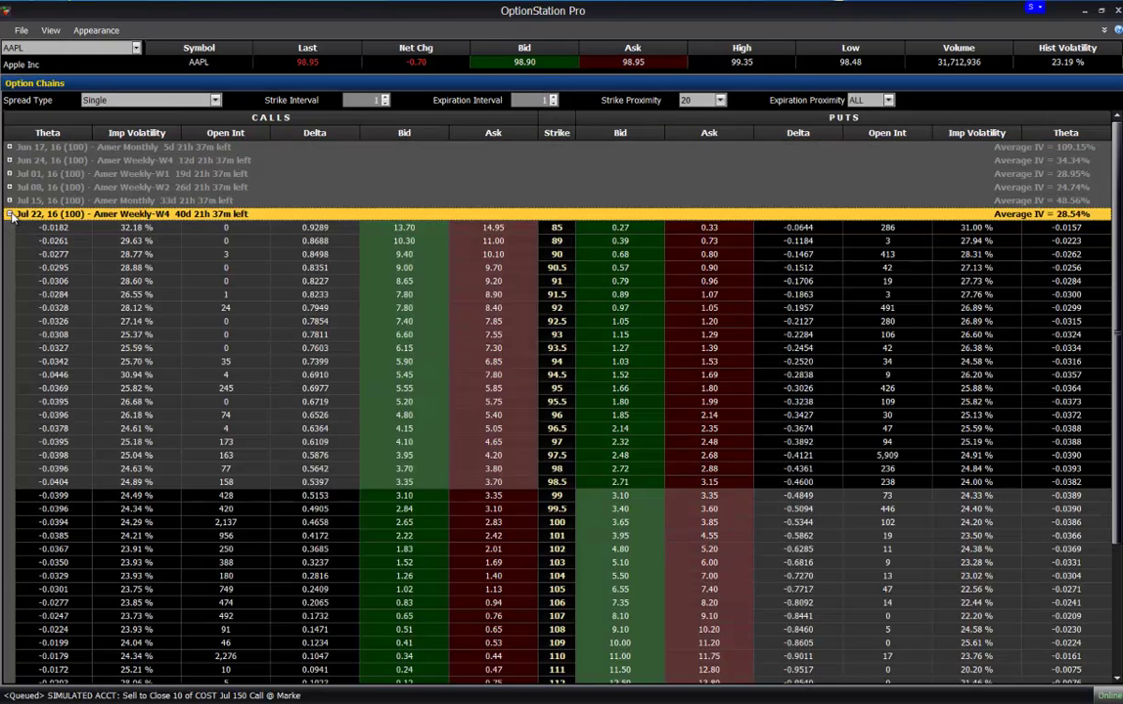
left_click(10, 213)
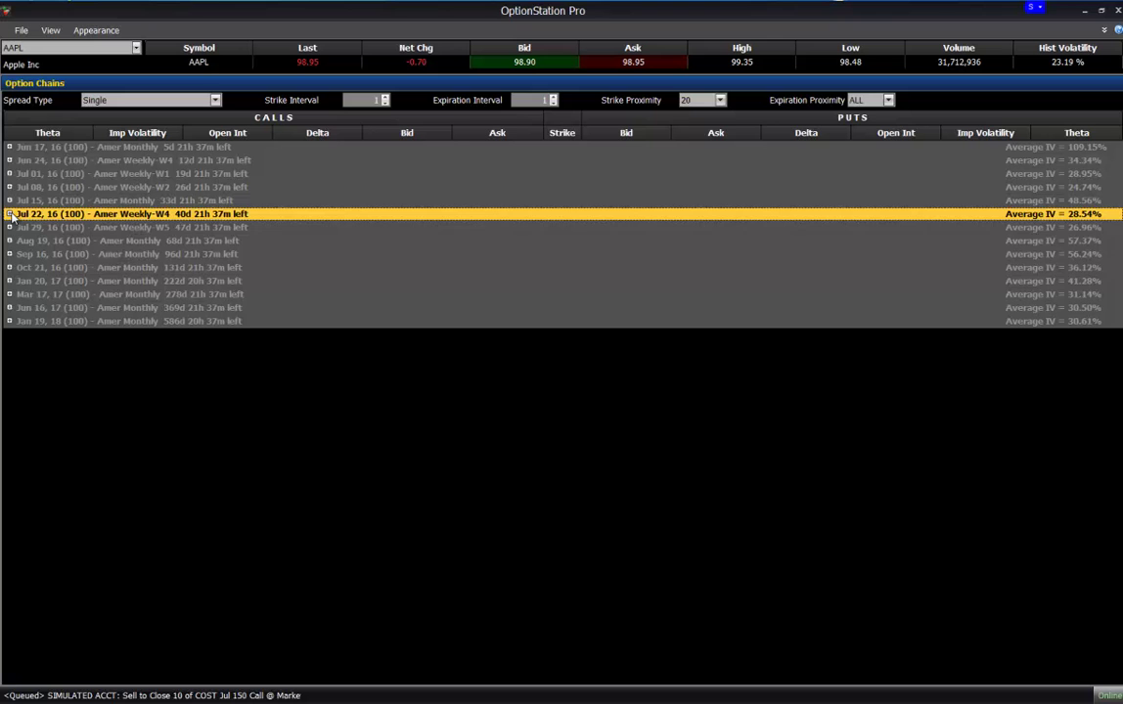
left_click(10, 213)
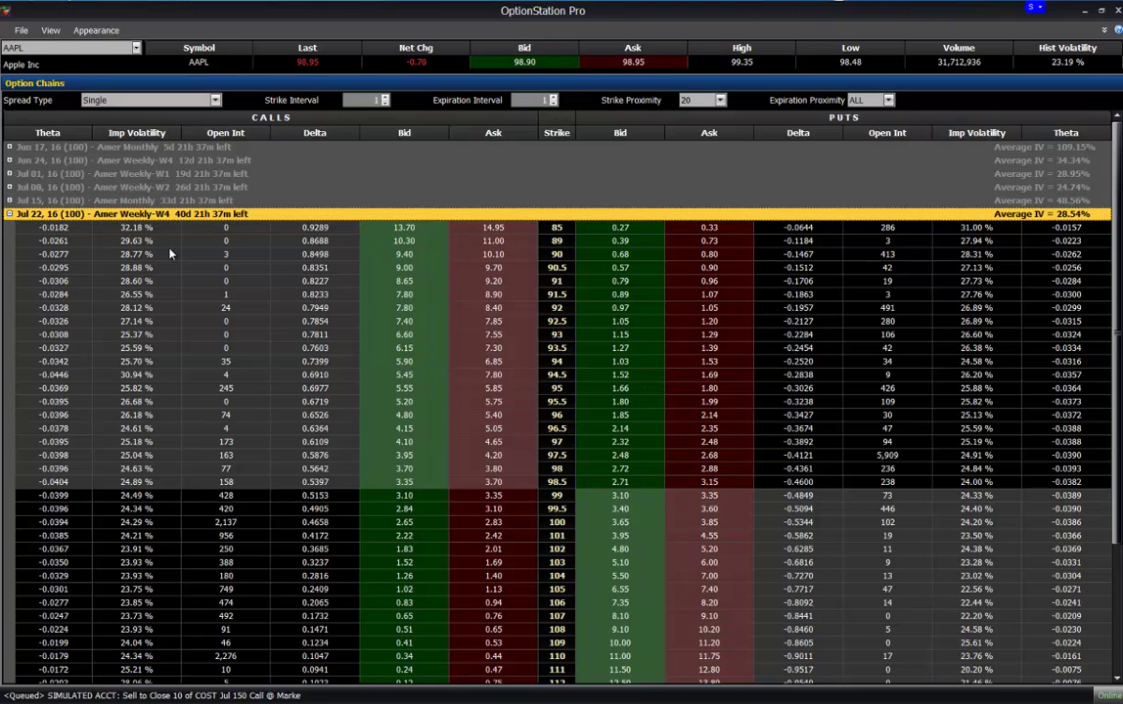
left_click(10, 200)
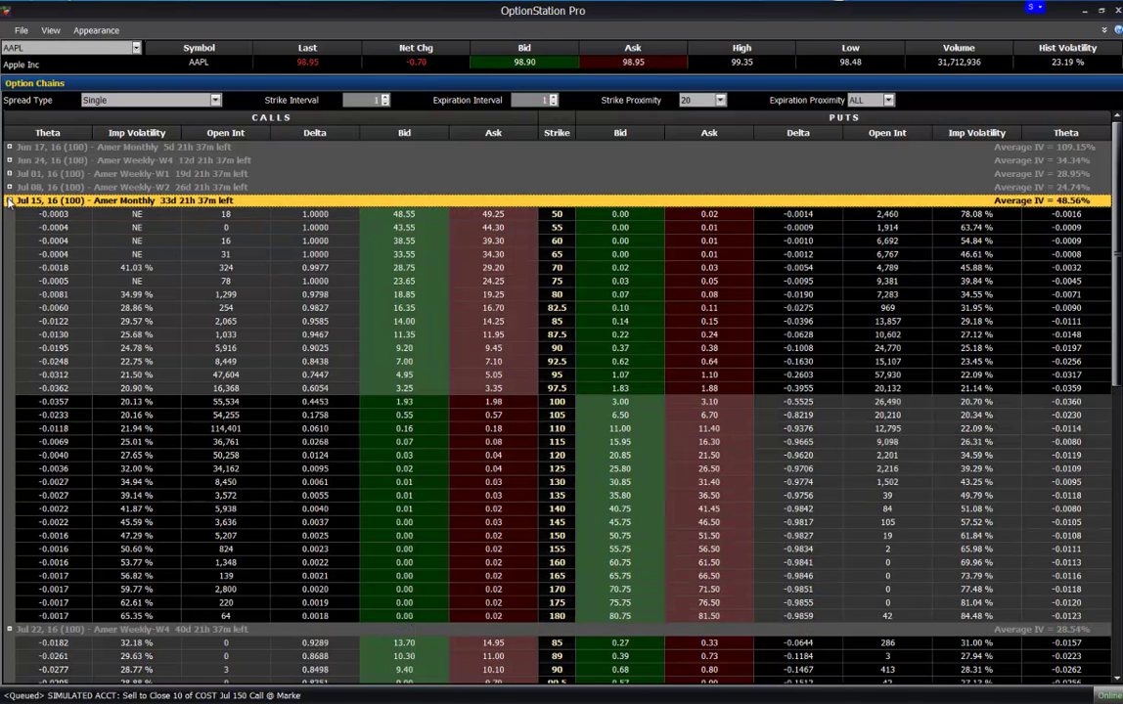
left_click(9, 629)
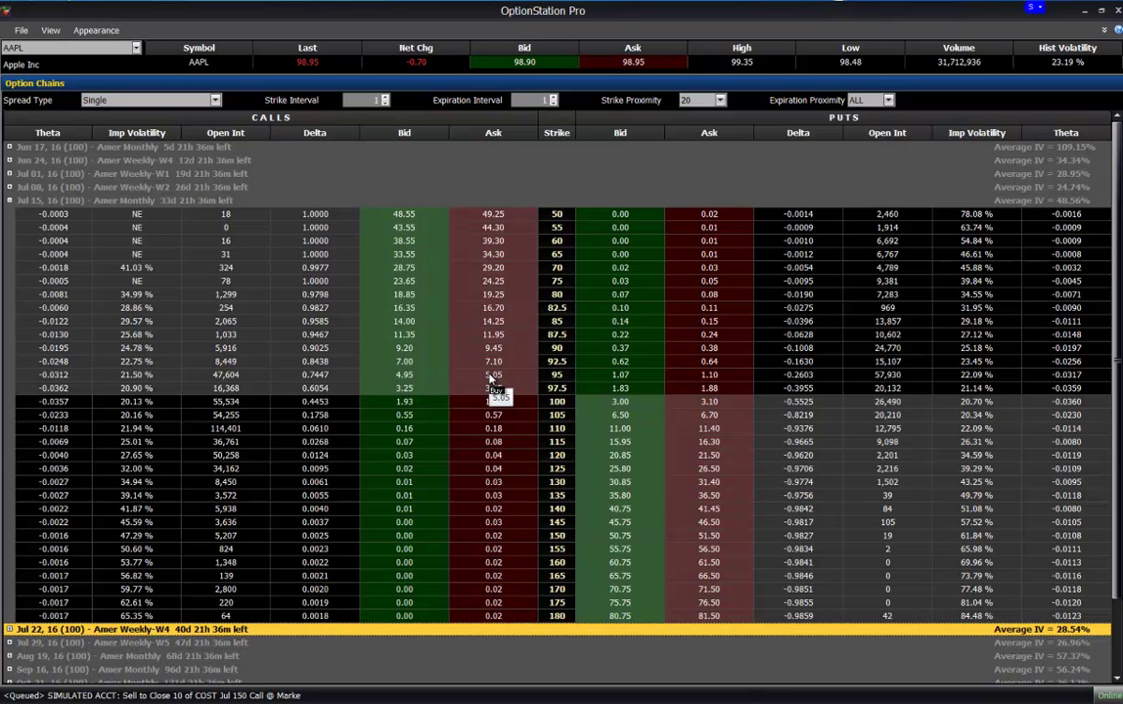
Step: Open and close a trial order ticket on the 95 call, then check the 120 call's actions
left_click(492, 379)
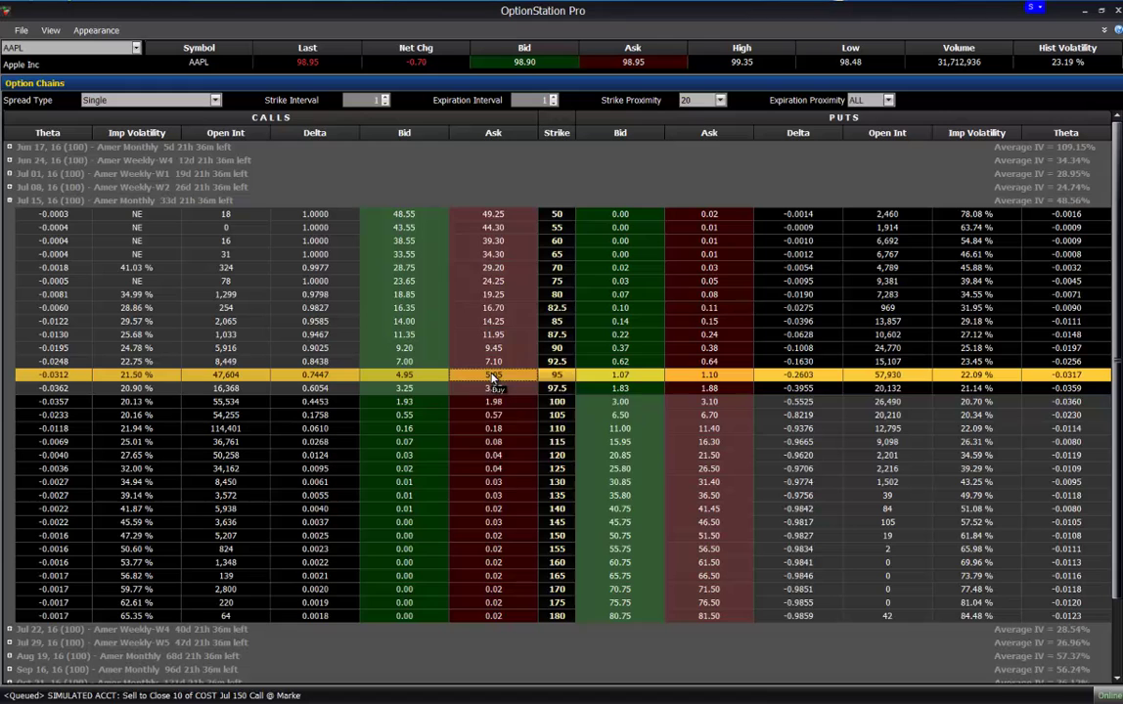
right_click(492, 379)
key("Escape")
right_click(468, 380)
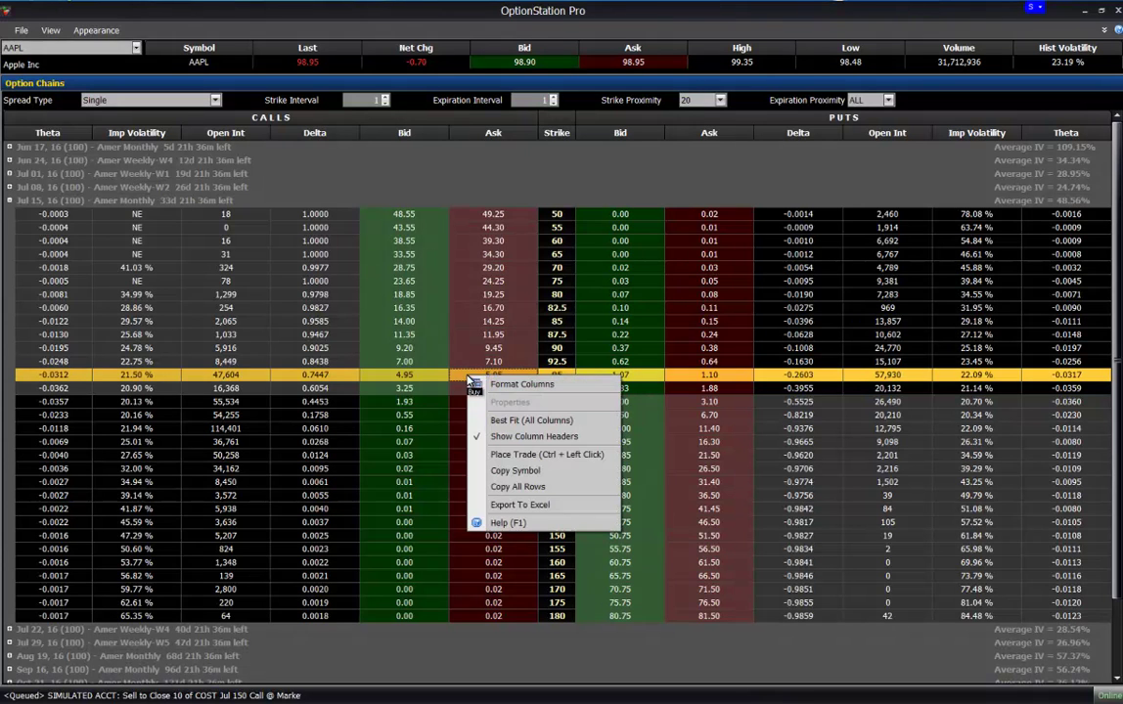
left_click(506, 456)
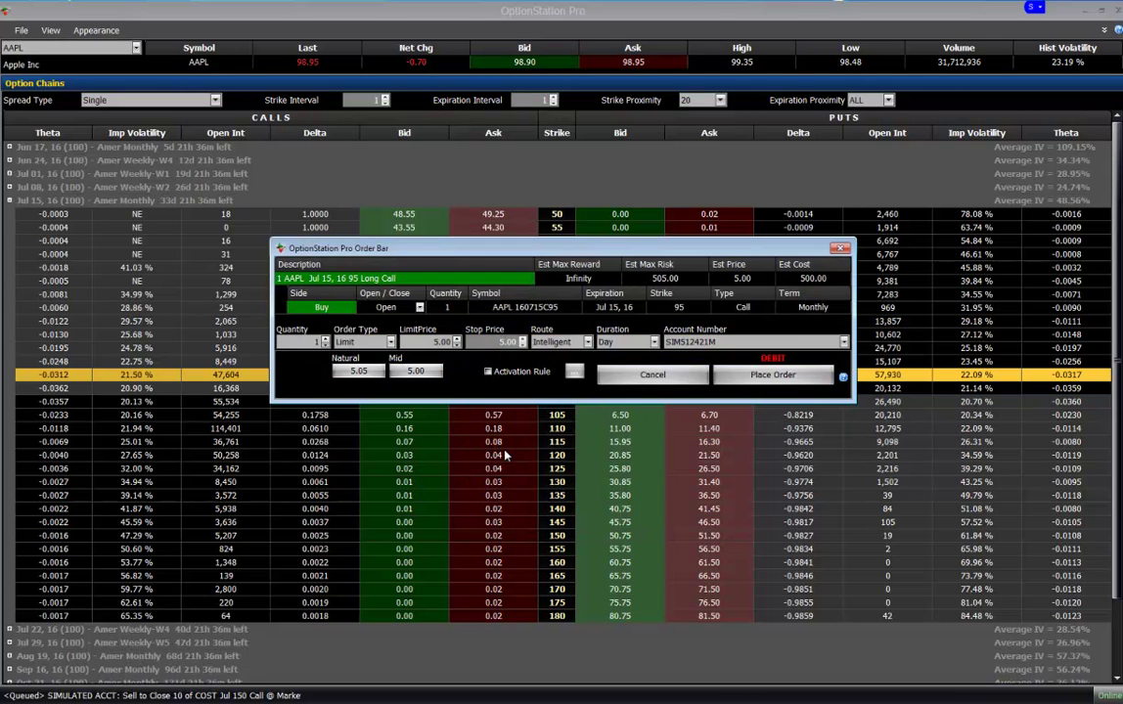
left_click(841, 251)
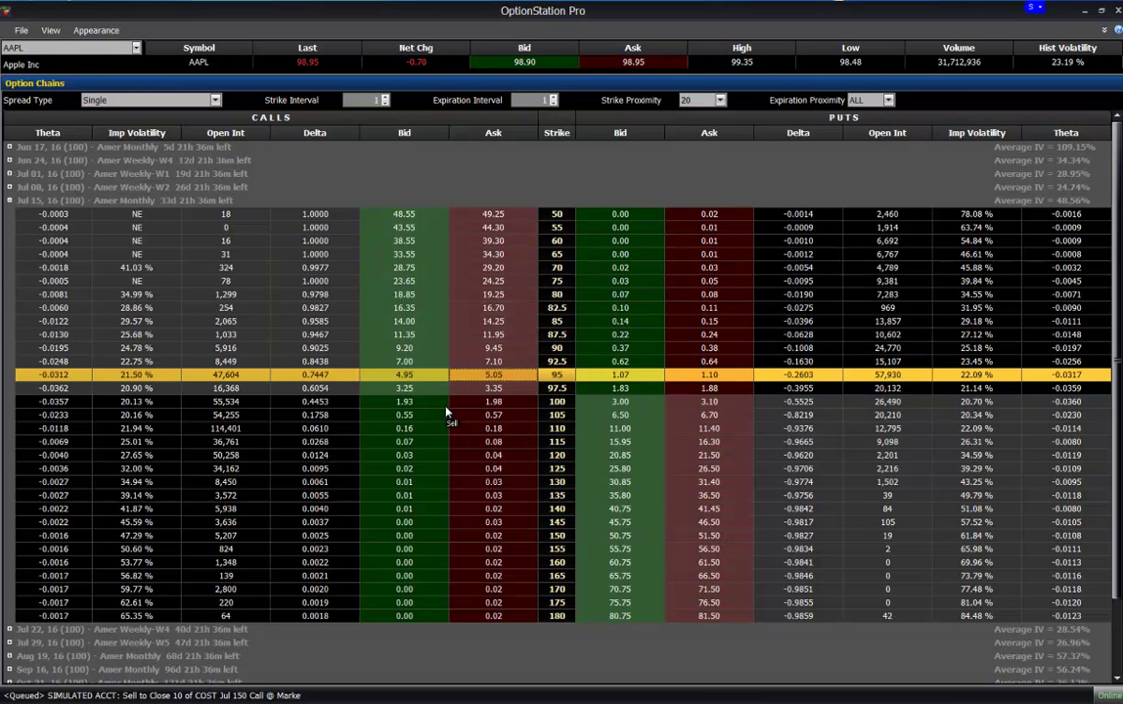
left_click(416, 457)
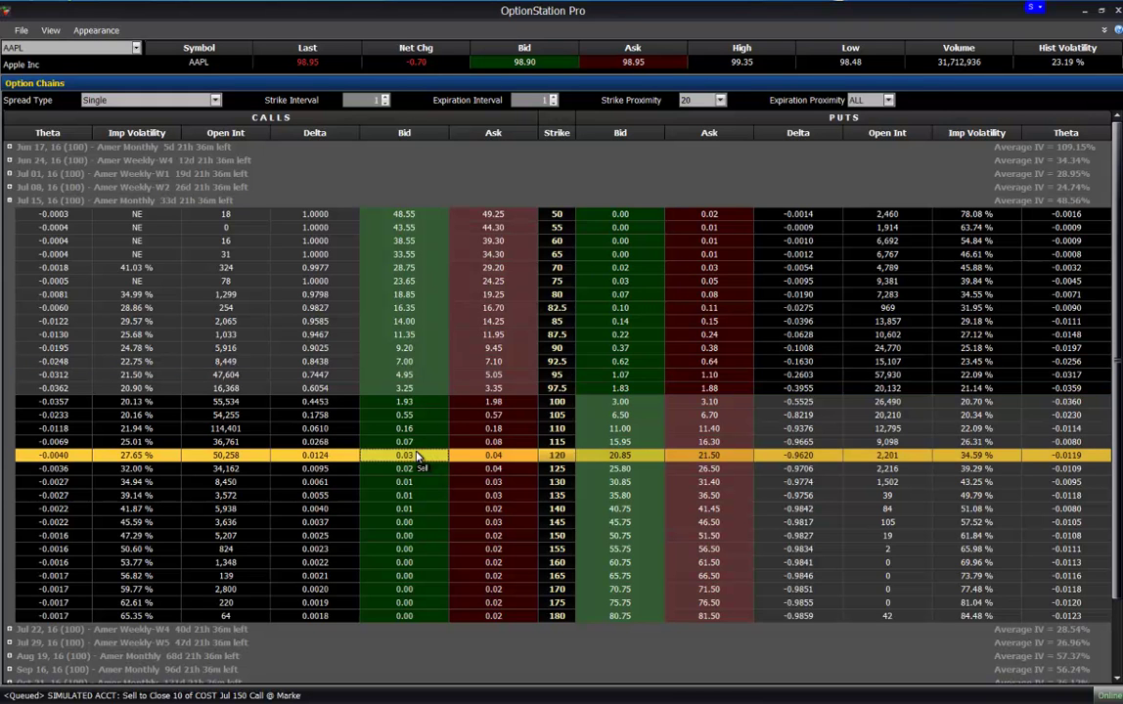
right_click(501, 457)
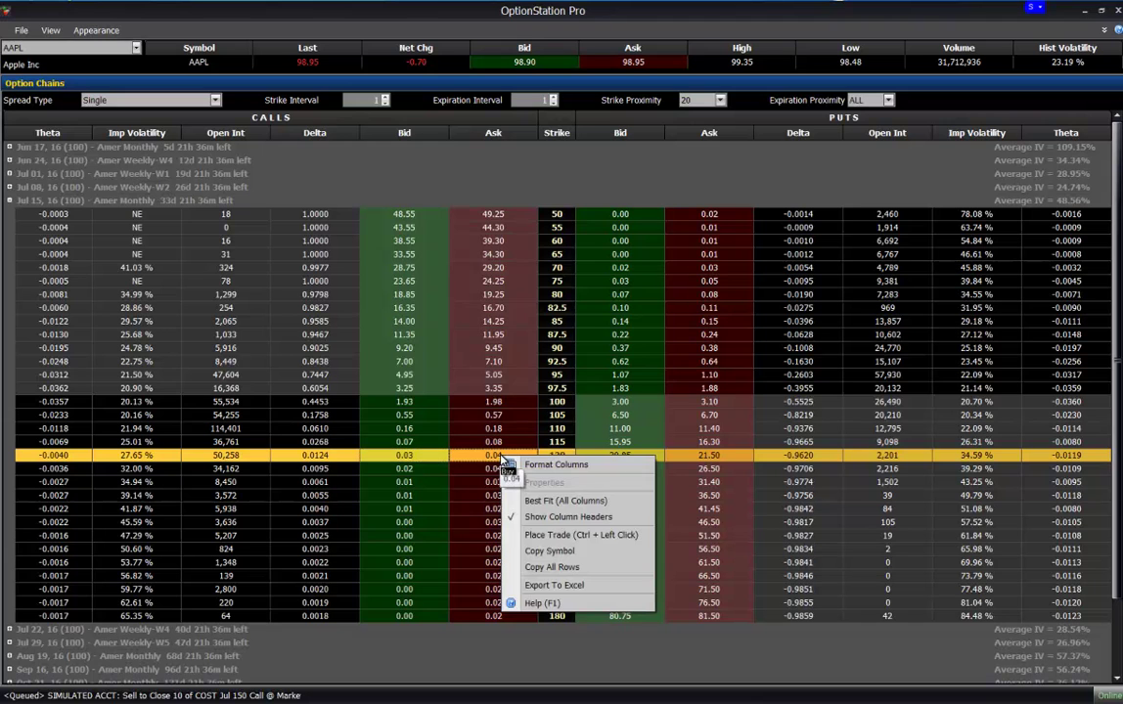
Step: Start a buy order for the AAPL Jul 15 95 call from its 5.05 ask
left_click(411, 378)
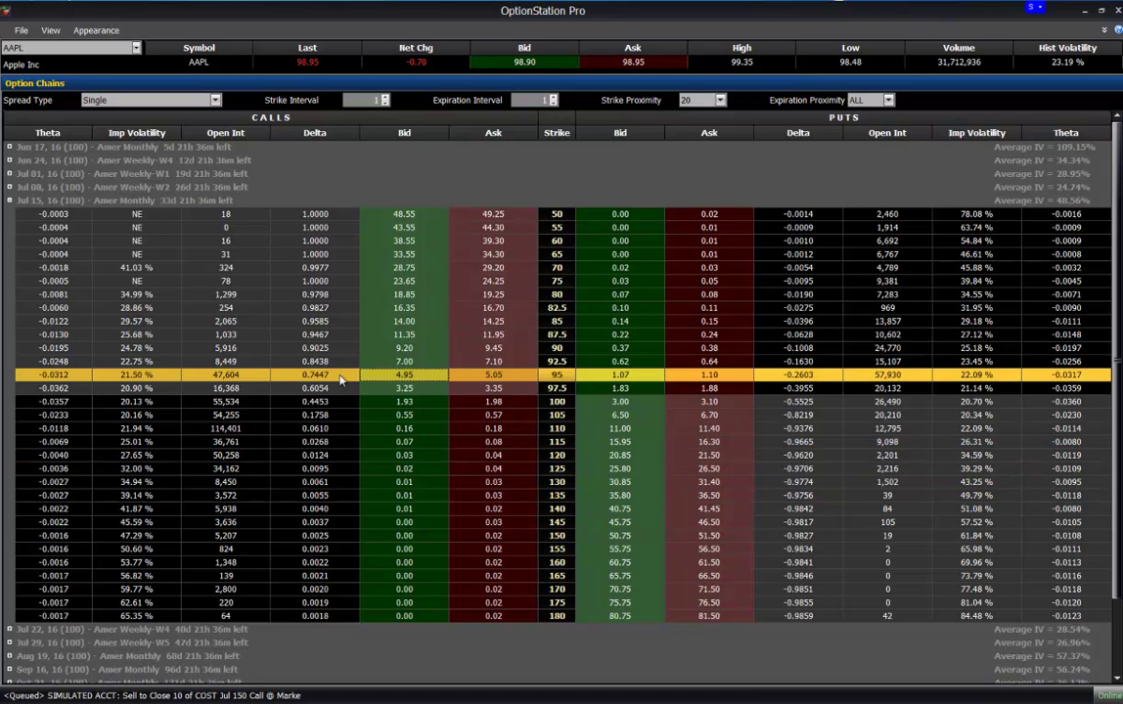
left_click(121, 430)
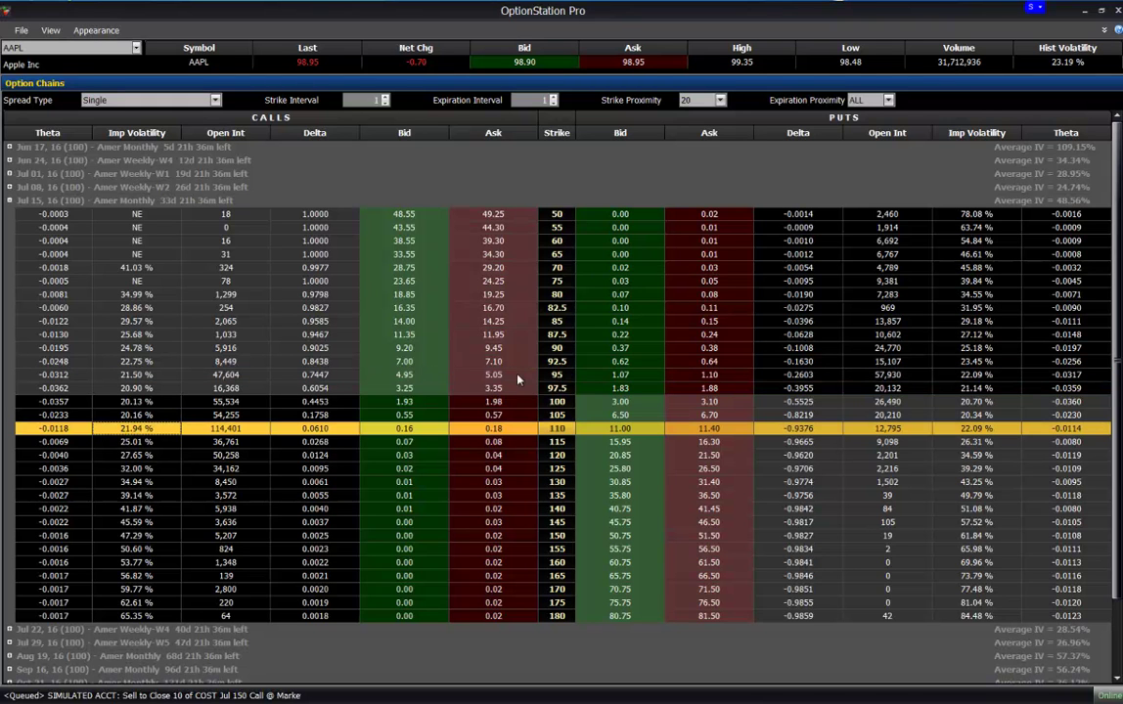
left_click(490, 378)
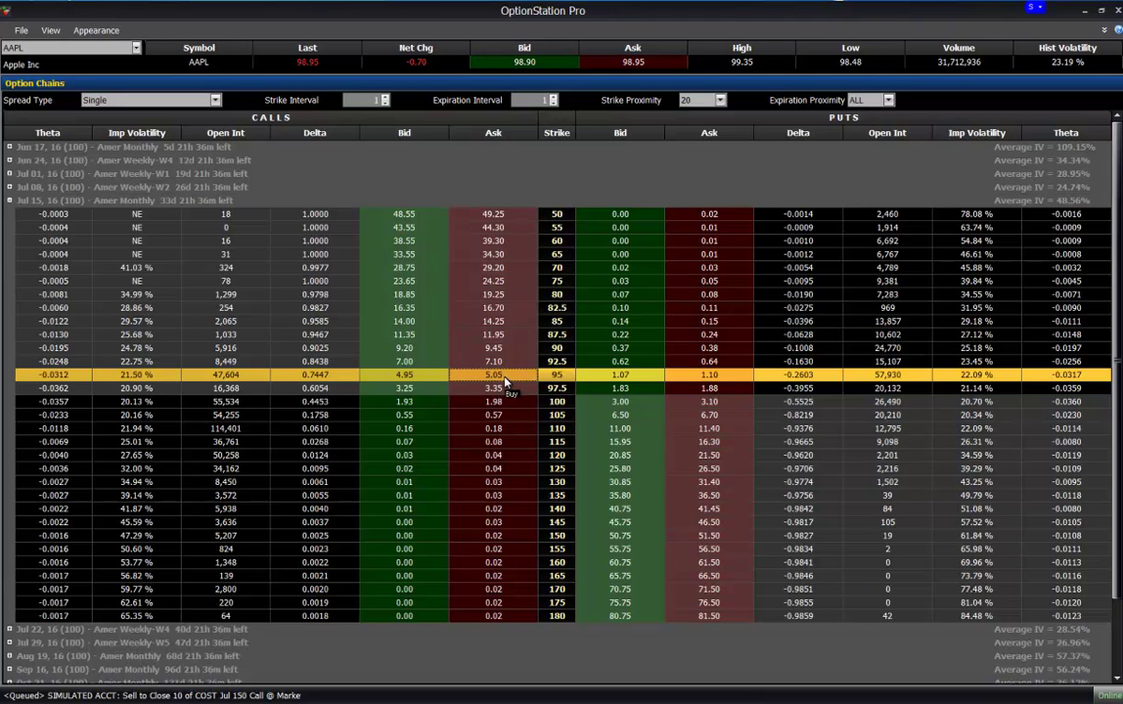
right_click(496, 382)
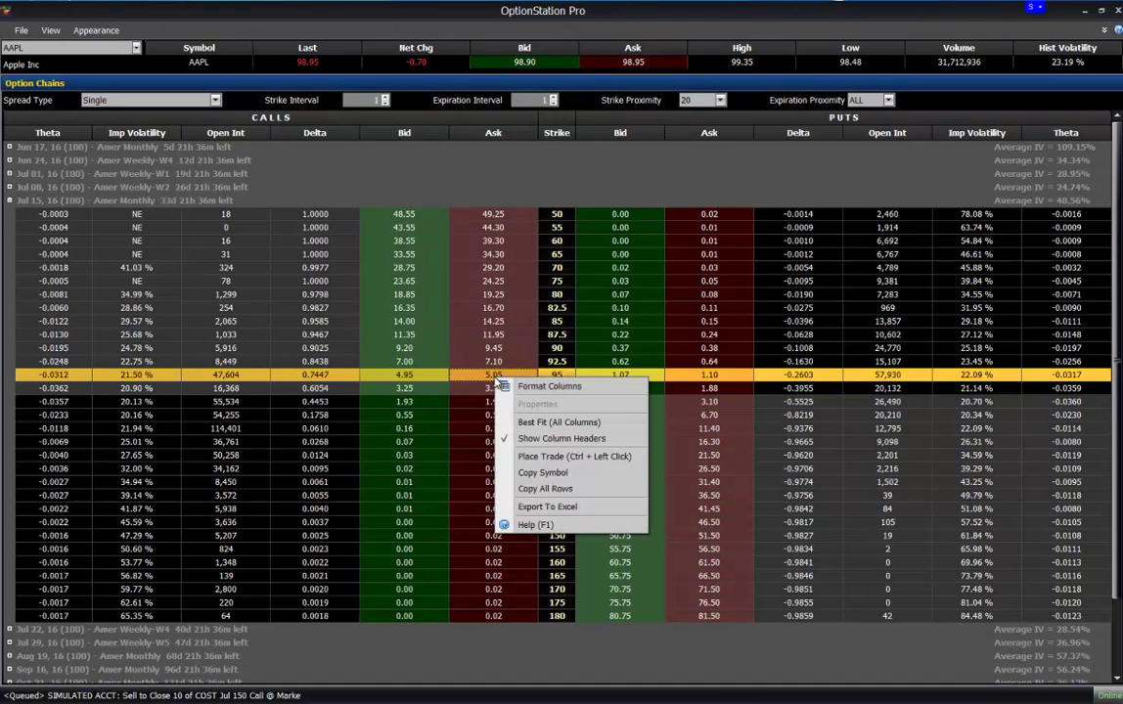
left_click(548, 456)
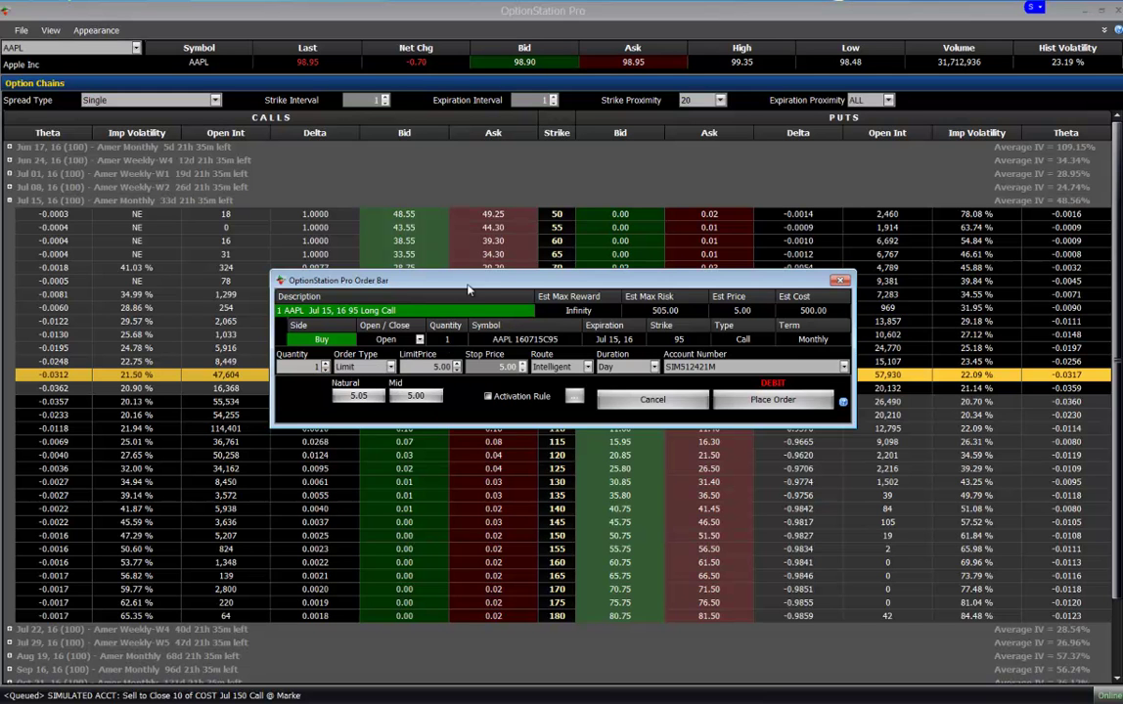
Step: Set the ticket's limit price to 5.05 and keep Day as the duration
left_click_drag(468, 287, 466, 432)
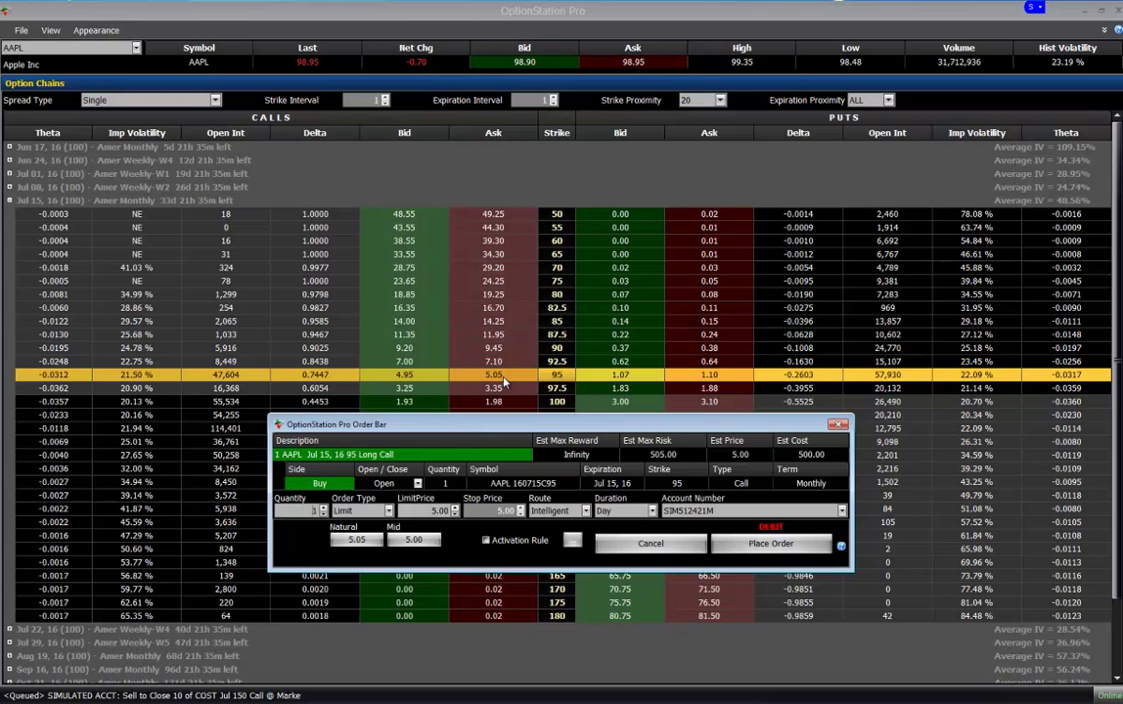
left_click(454, 511)
left_click_drag(512, 427, 507, 135)
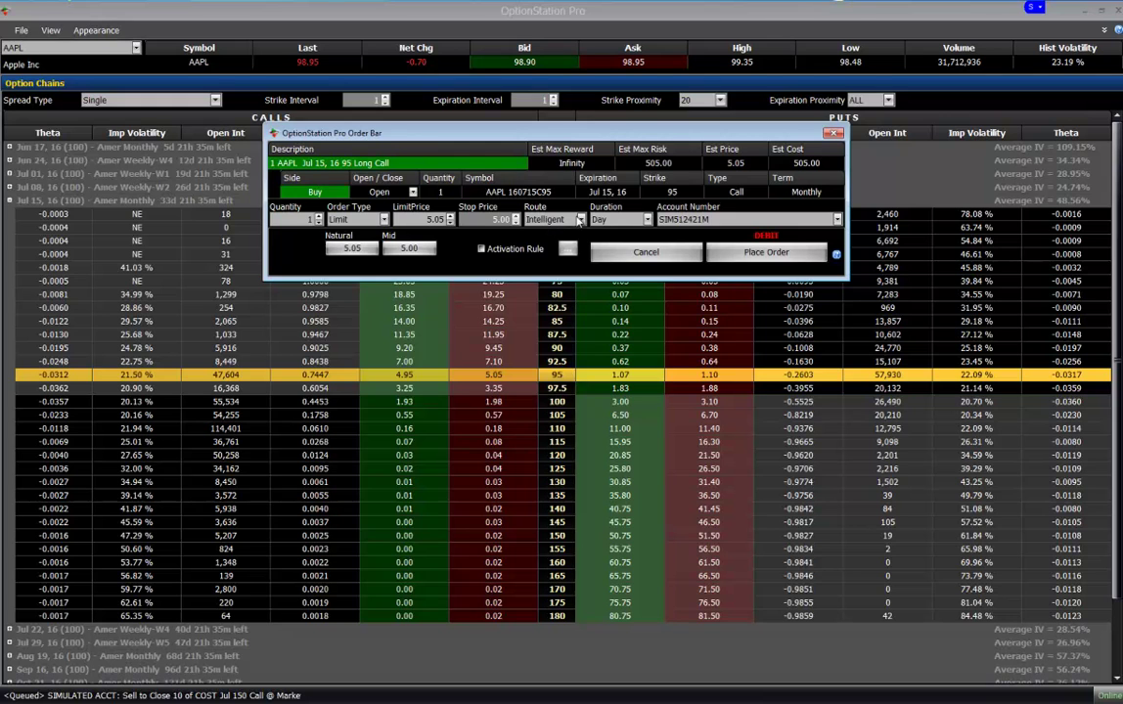
left_click(563, 222)
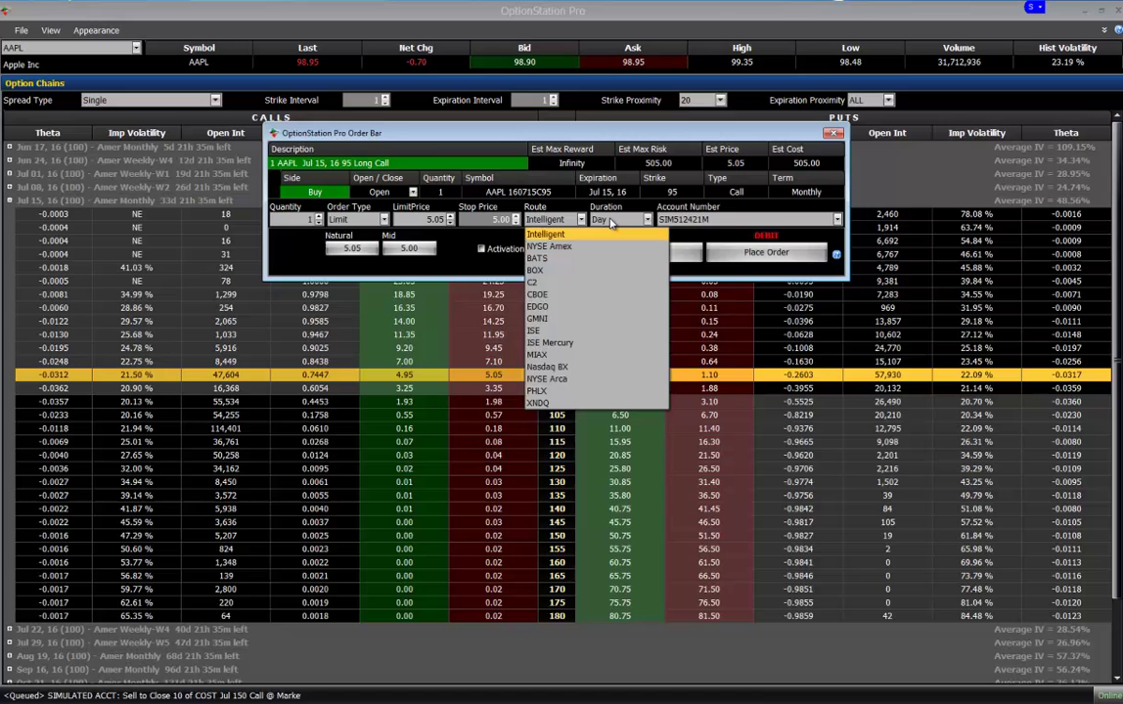
left_click(607, 221)
left_click(599, 234)
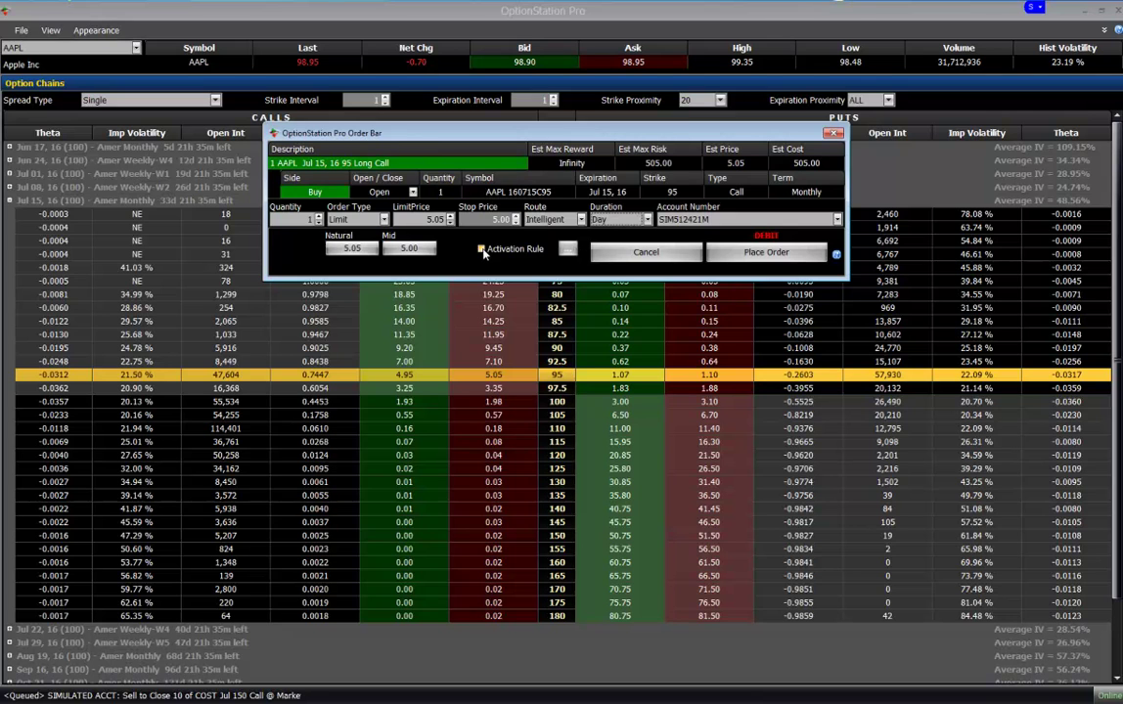
Step: Enable a price activation rule with two AAPL triggers, the second <=, joined by 'or'
left_click(541, 250)
left_click(567, 250)
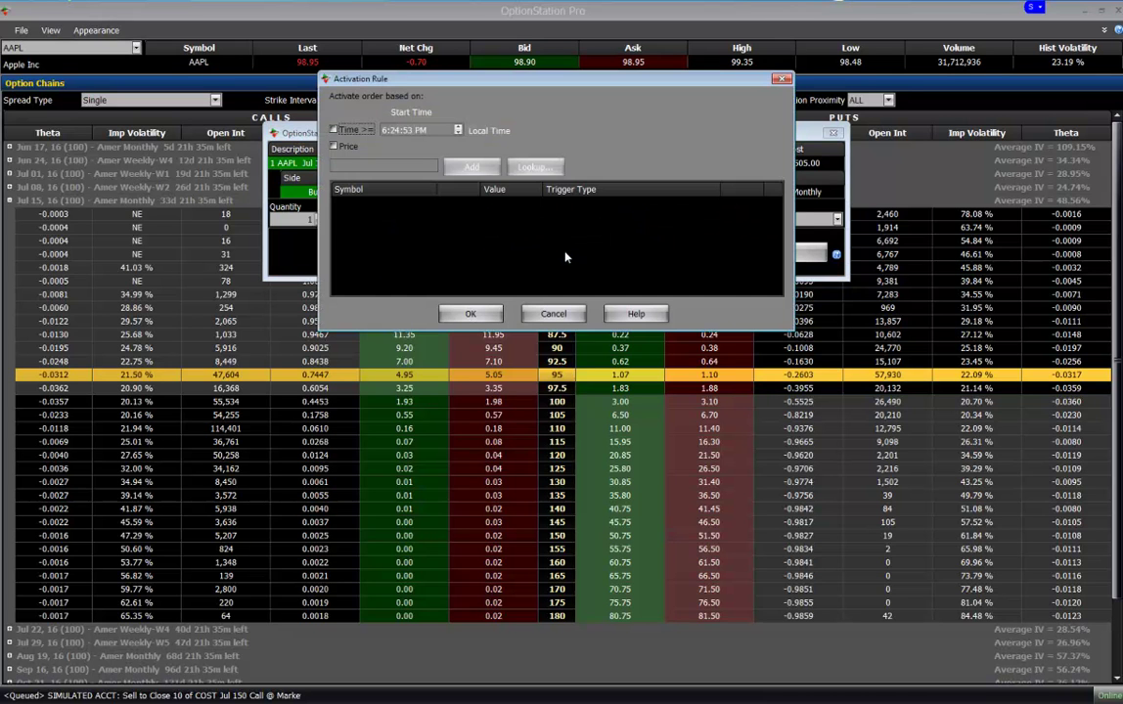
left_click(342, 148)
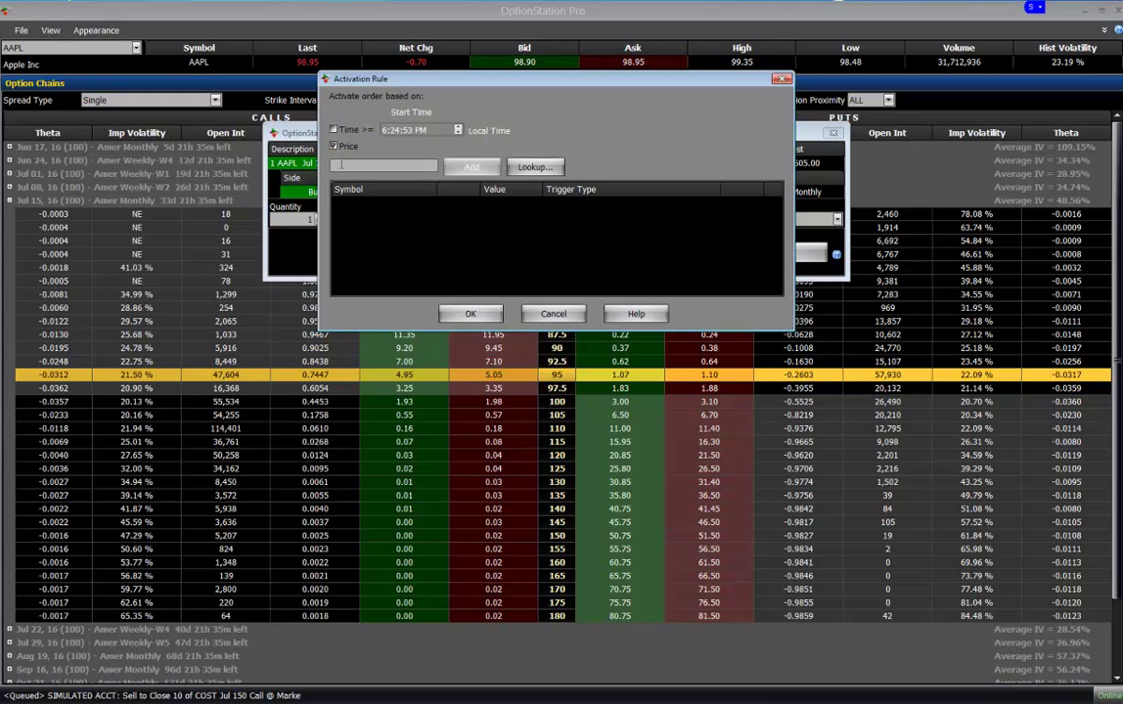
left_click(342, 166)
type("AAPL")
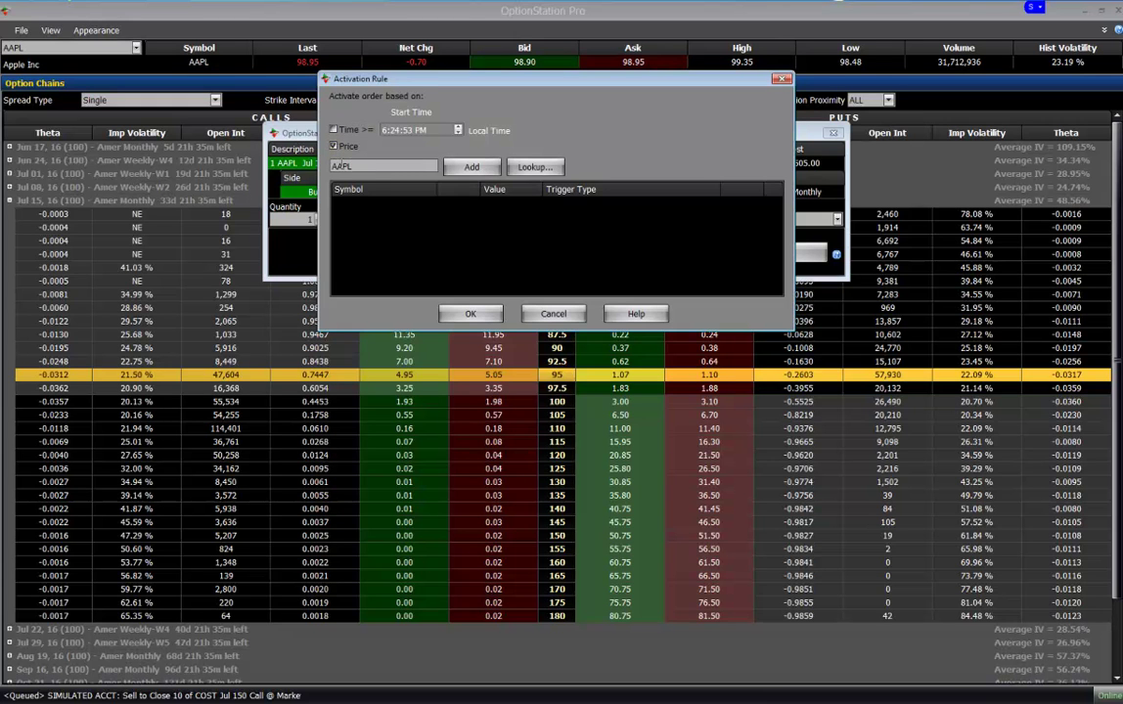
left_click(477, 171)
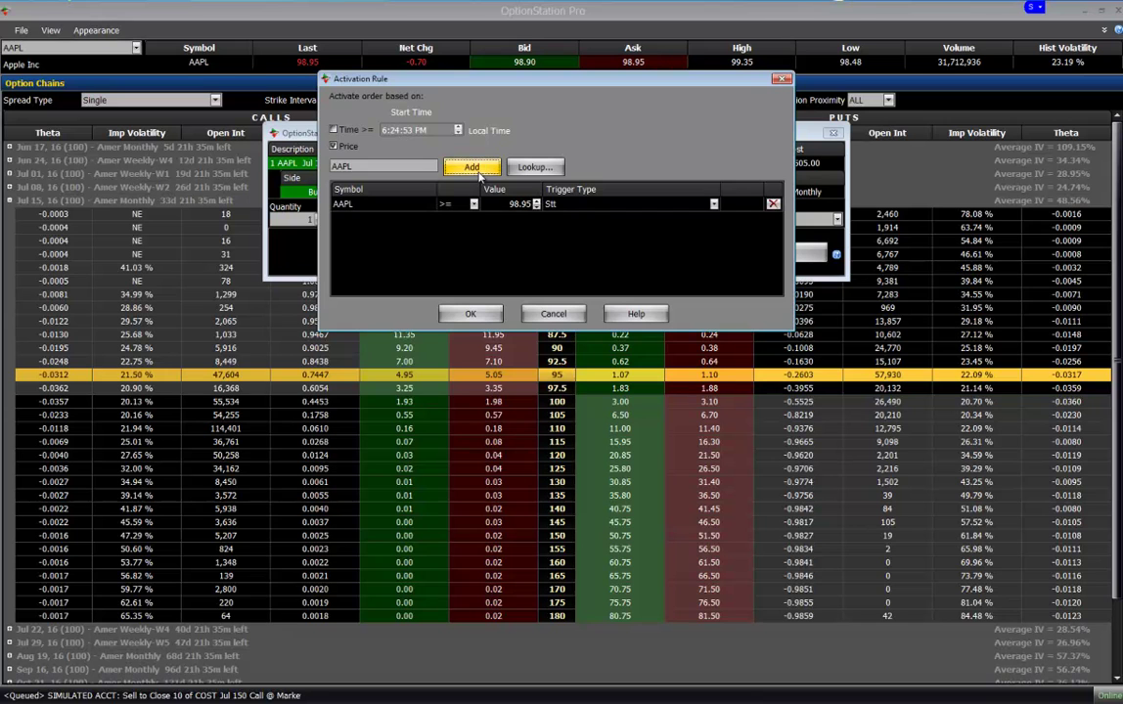
left_click(479, 172)
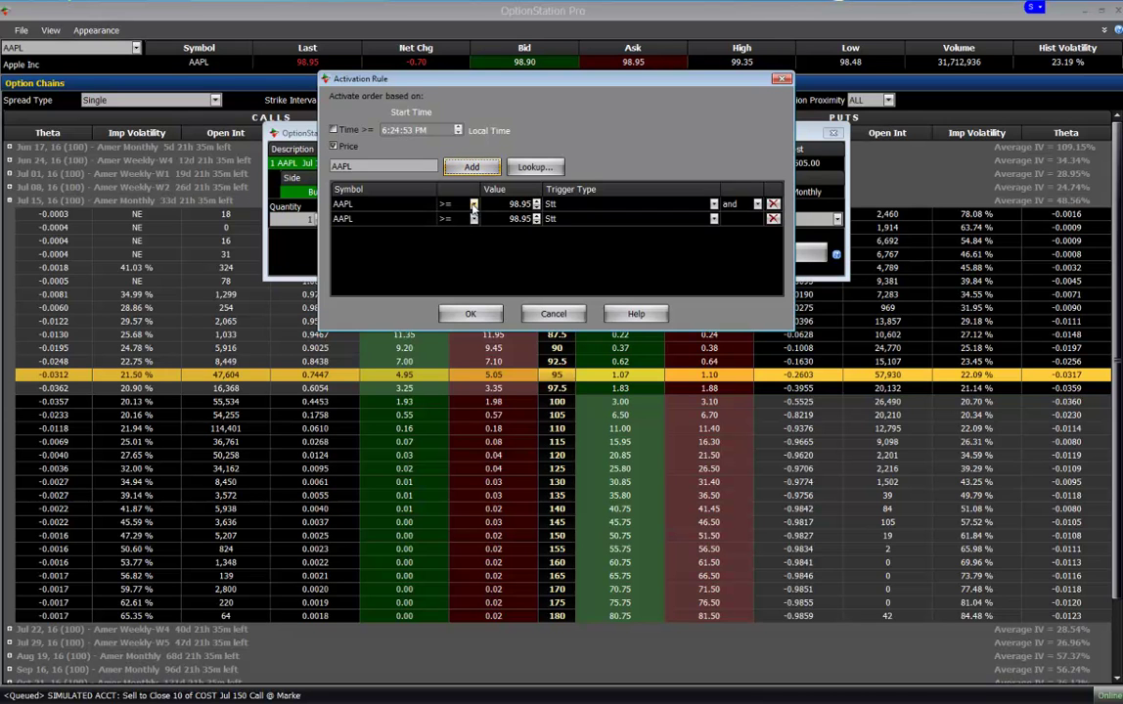
left_click(473, 219)
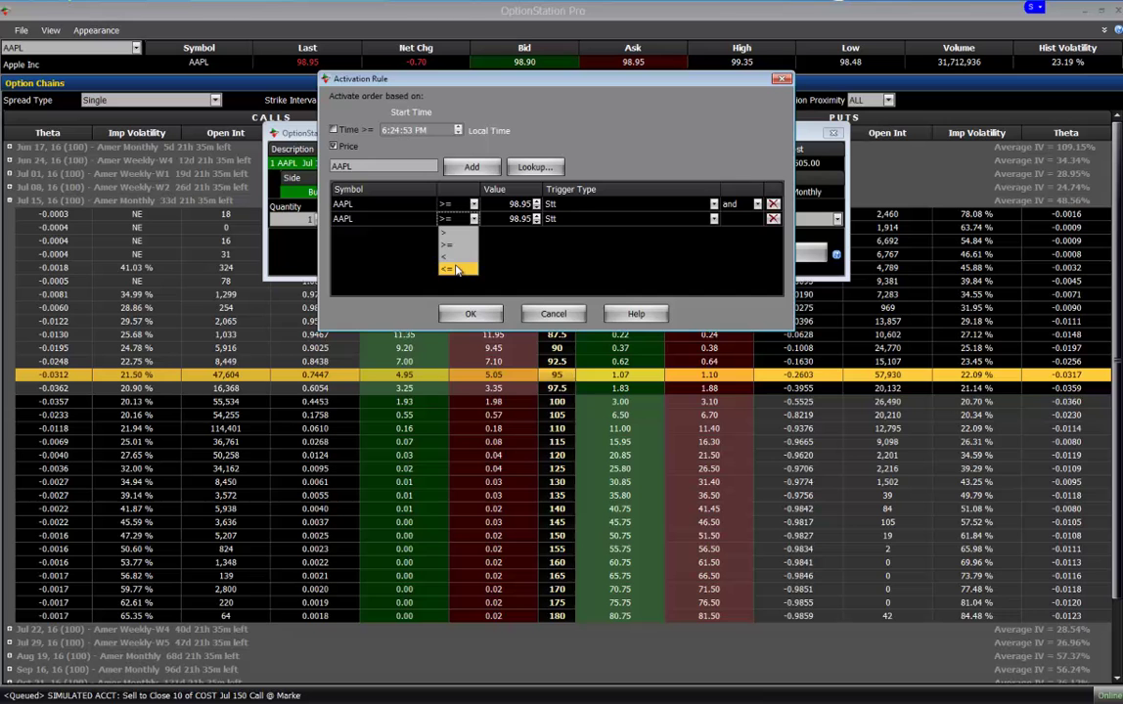
left_click(456, 269)
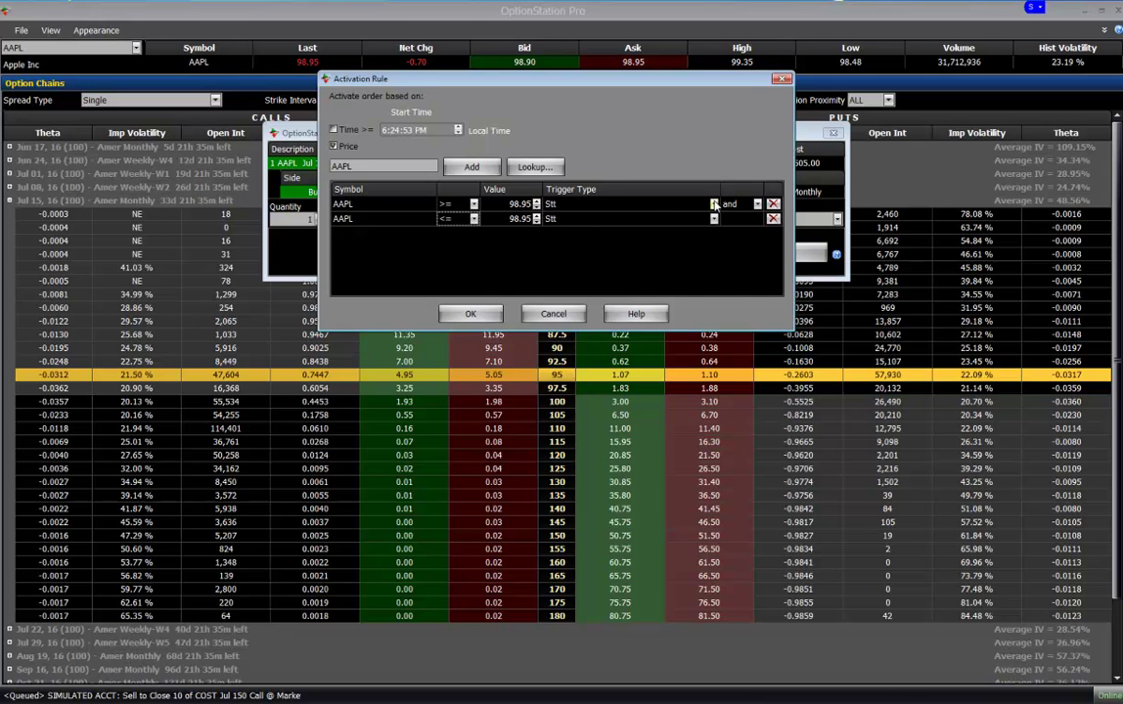
left_click(715, 204)
left_click(715, 203)
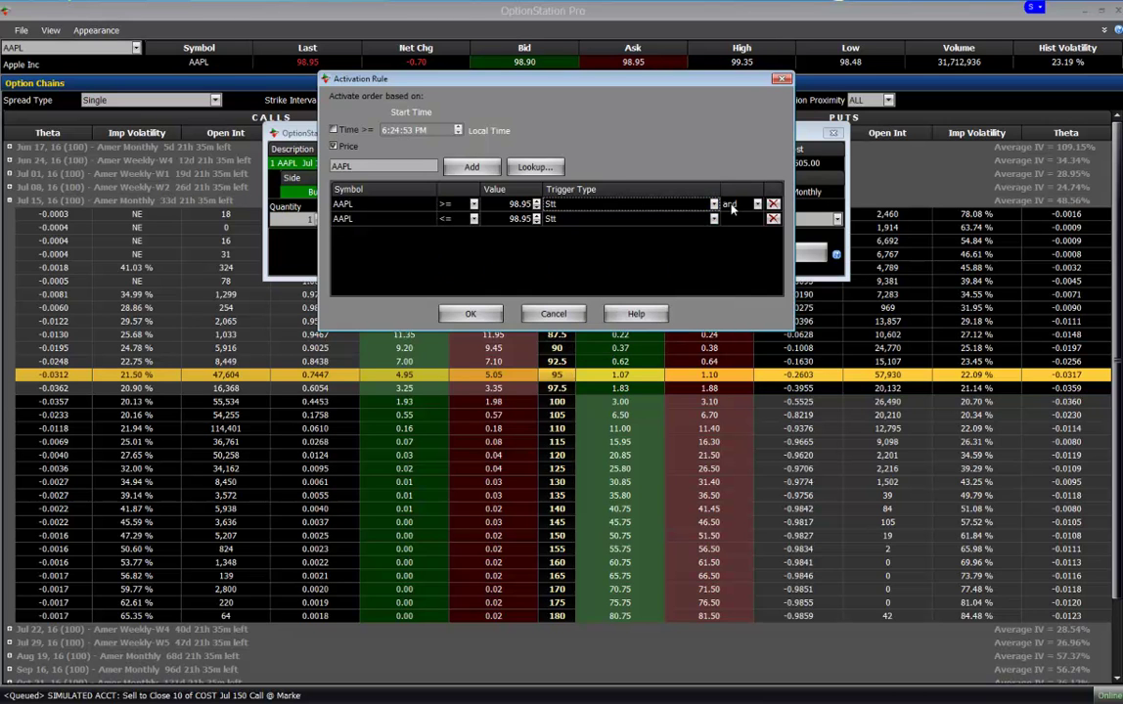
left_click(738, 219)
left_click(728, 231)
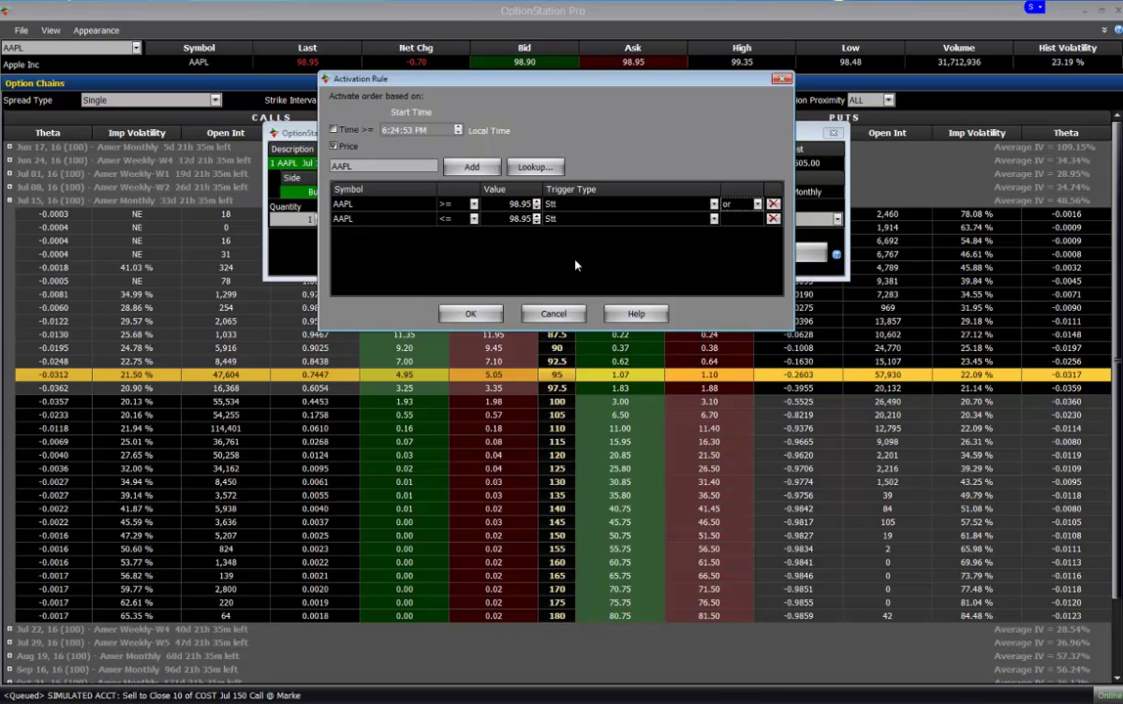
Step: Enter trigger prices 102.00 for the first row and 97.00 for the second
left_click(521, 203)
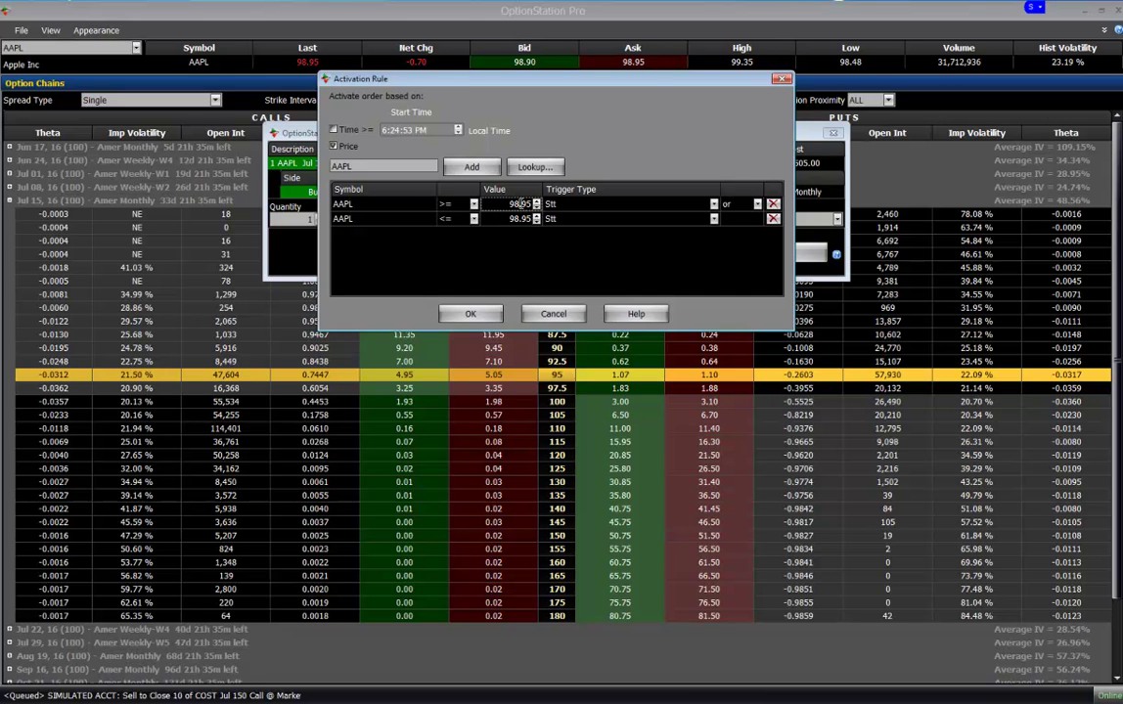
double_click(521, 203)
left_click(519, 218)
key("BackSpace")
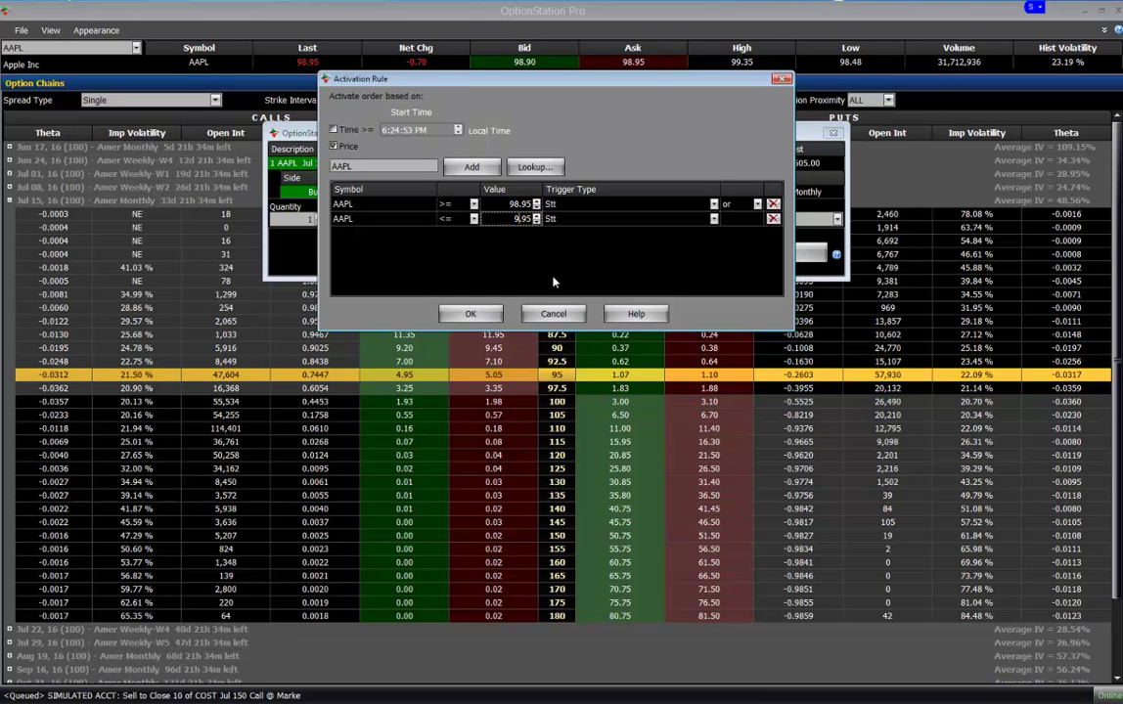
left_click(518, 203)
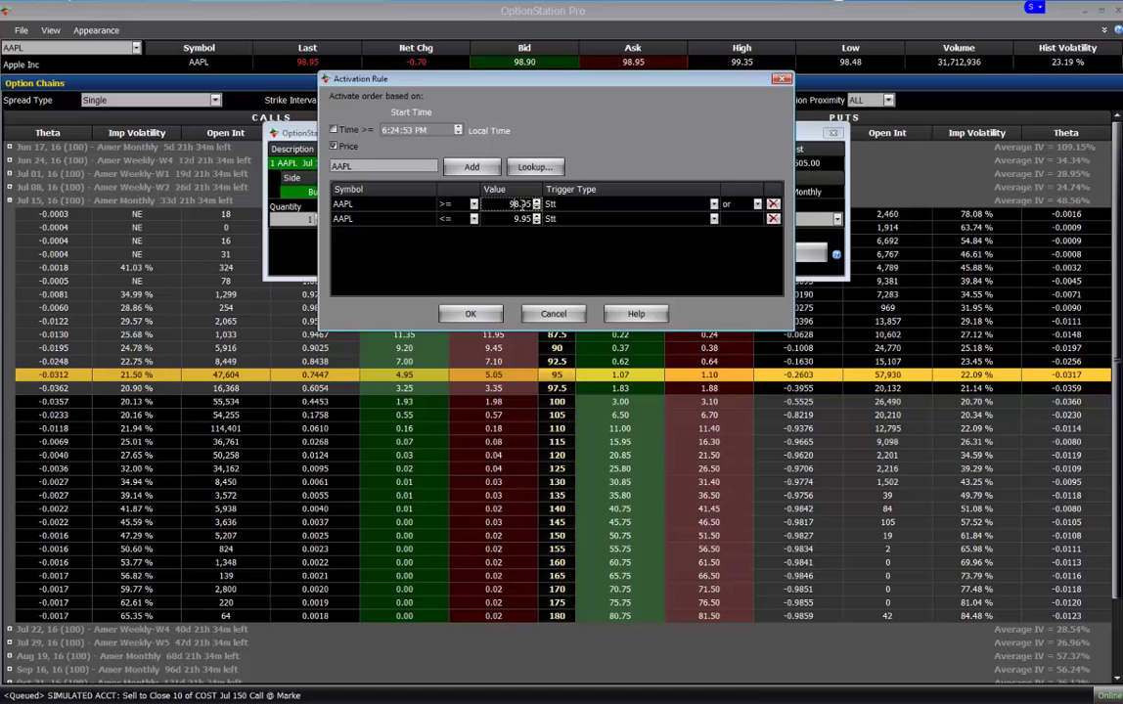
double_click(518, 204)
type("102.00")
double_click(519, 219)
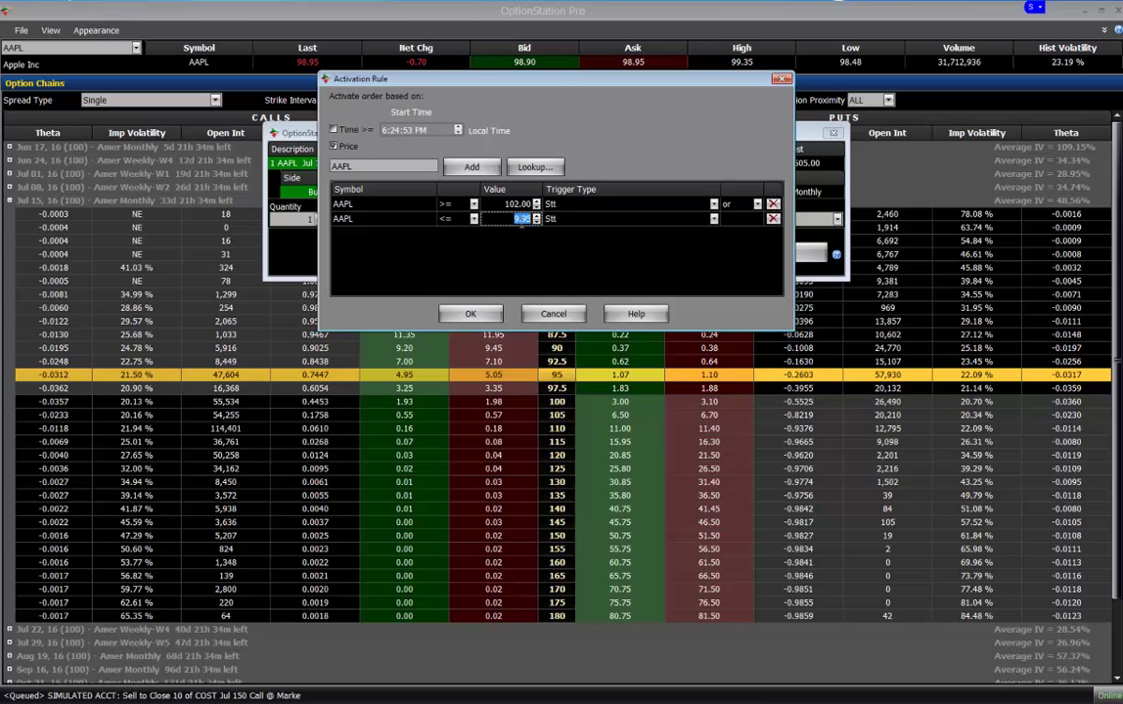
type("97.00")
left_click(483, 316)
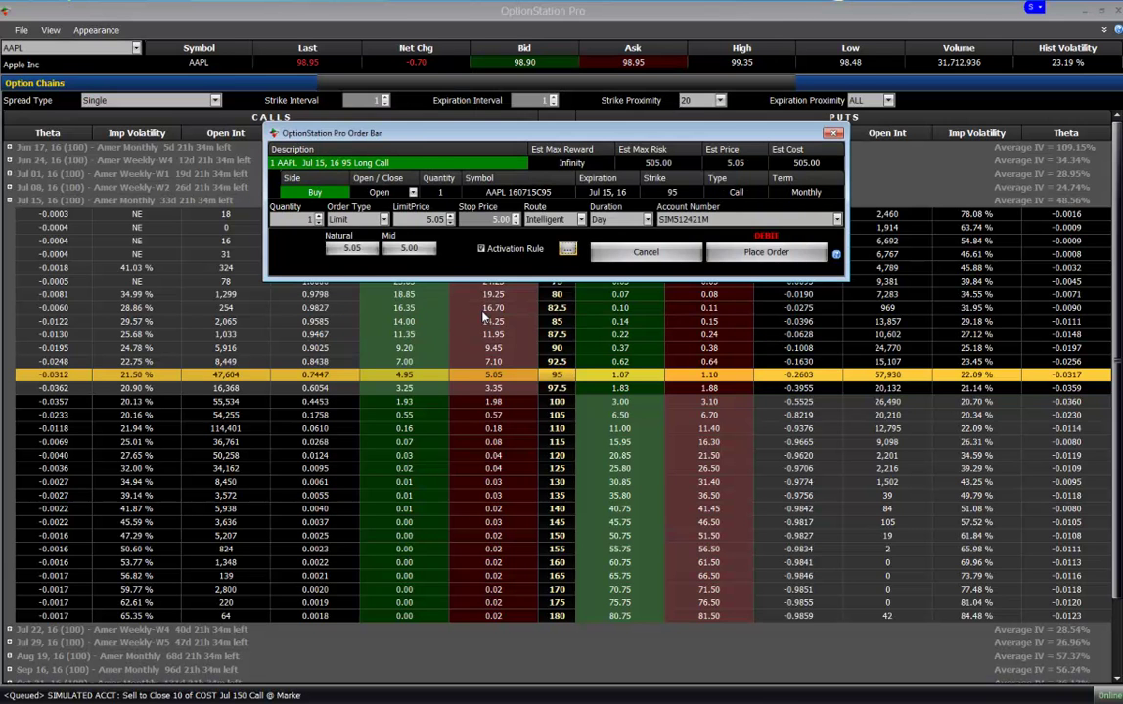
left_click(779, 255)
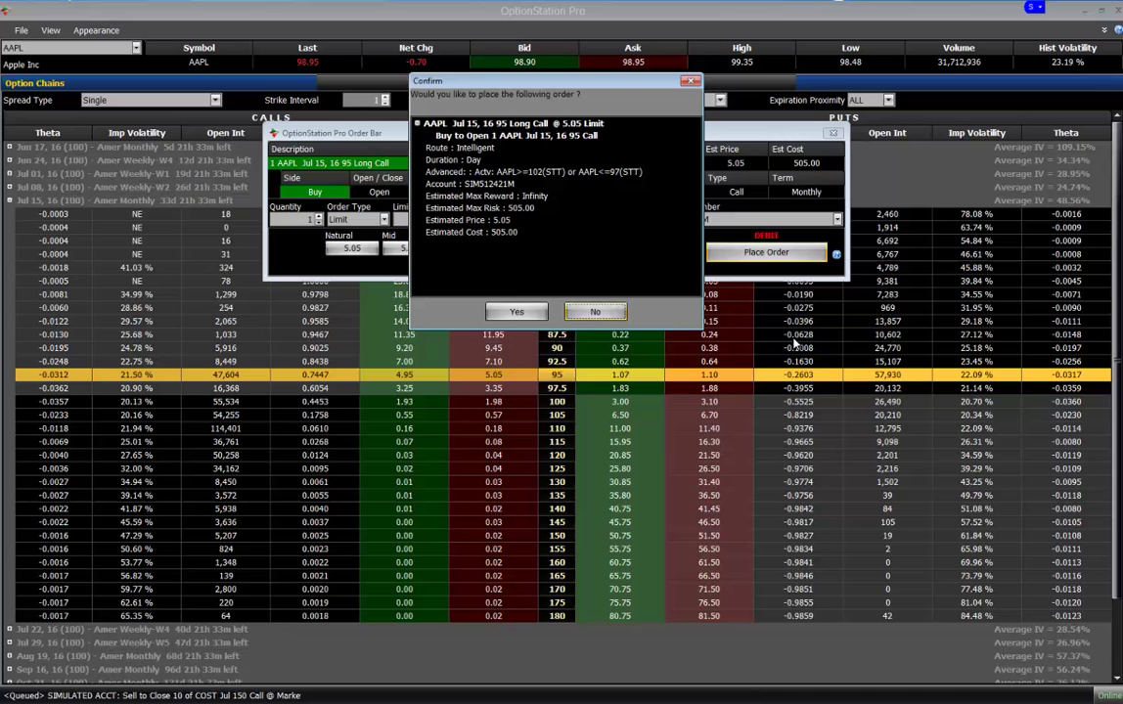
left_click(517, 312)
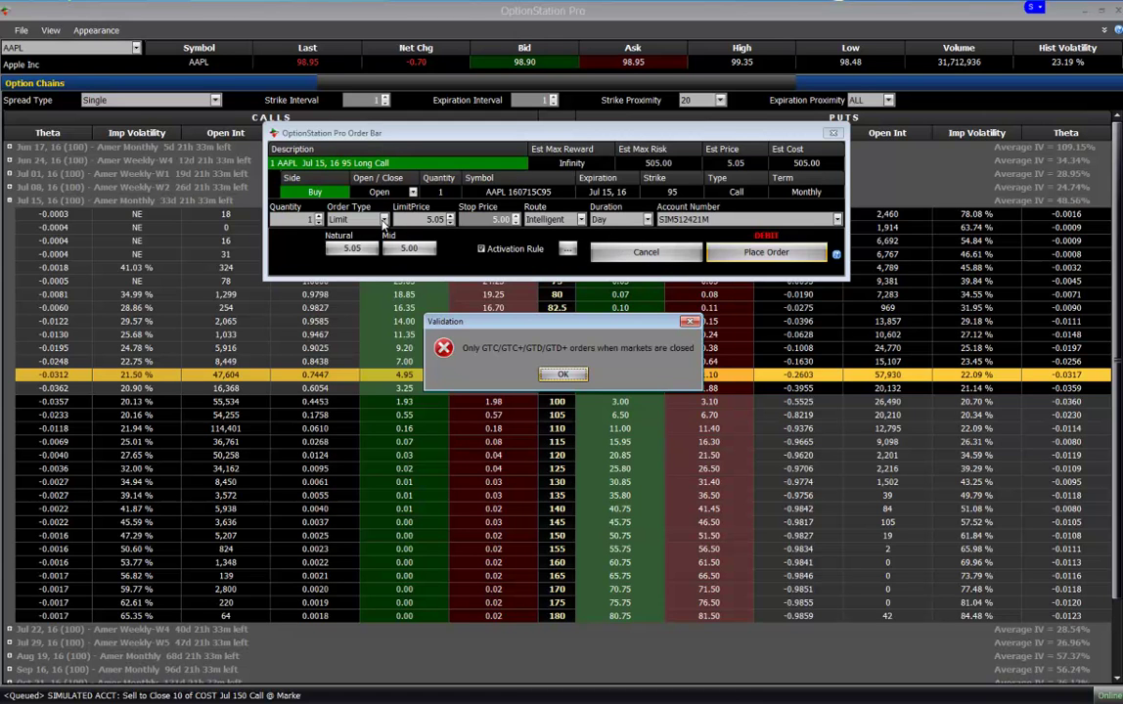
Step: Change the AAPL call order to a GTC limit and resubmit, confirming both queue prompts
key("Return")
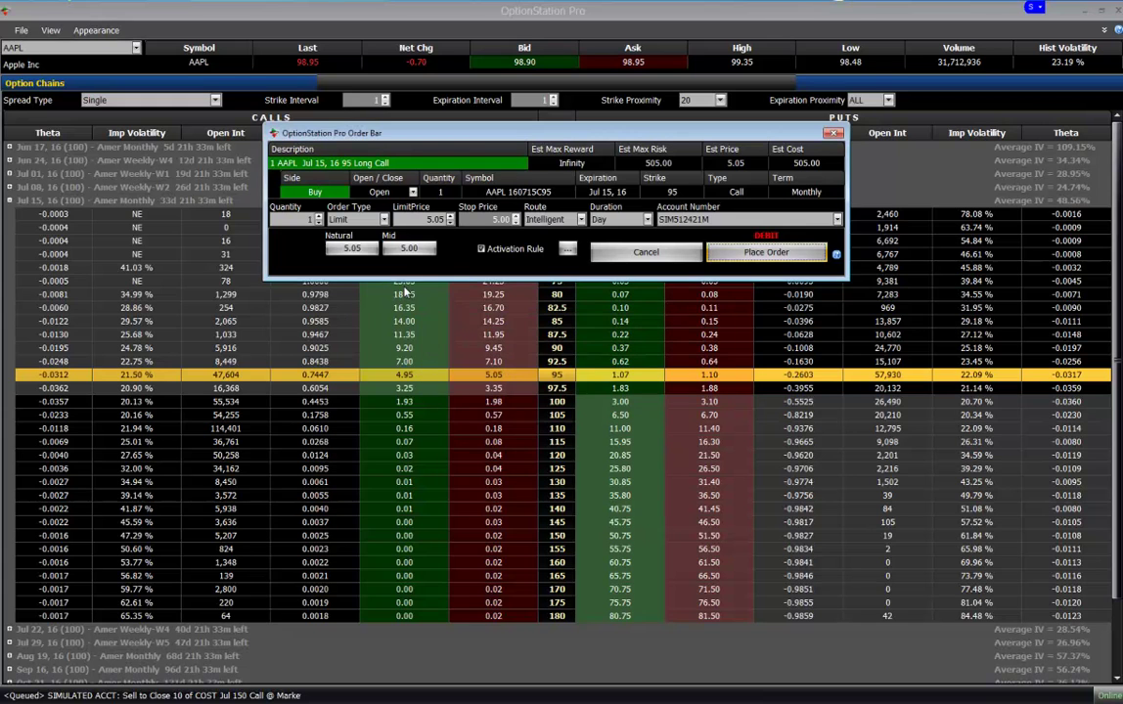
left_click(384, 219)
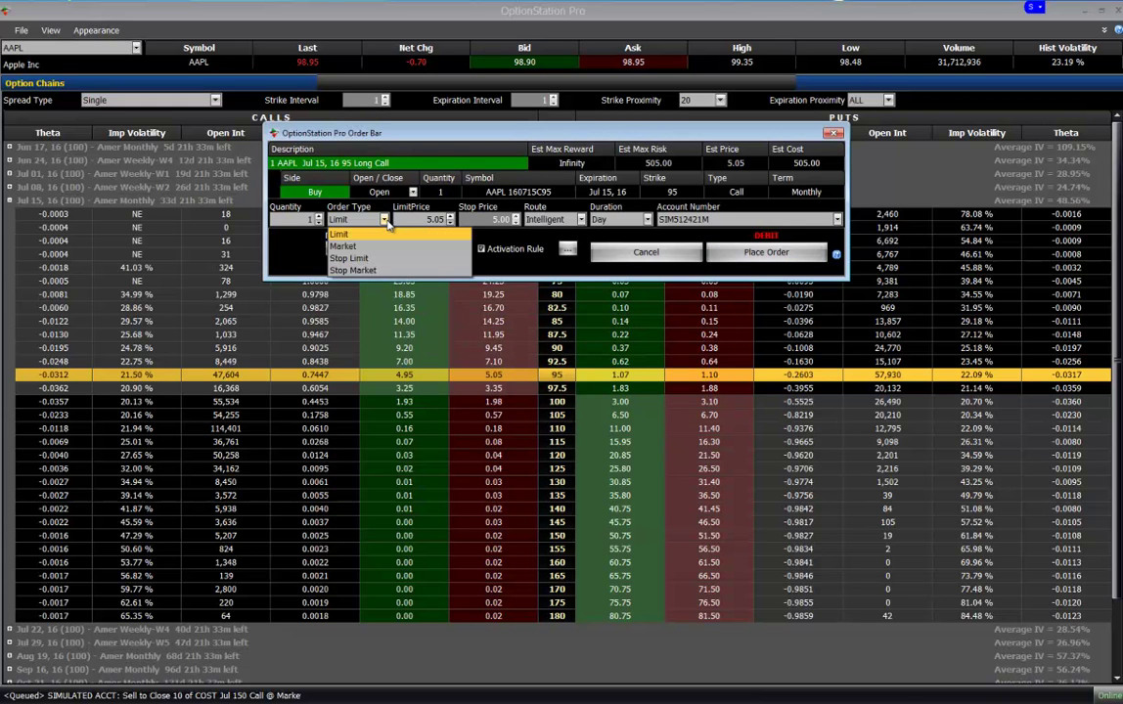
left_click(342, 234)
left_click(647, 219)
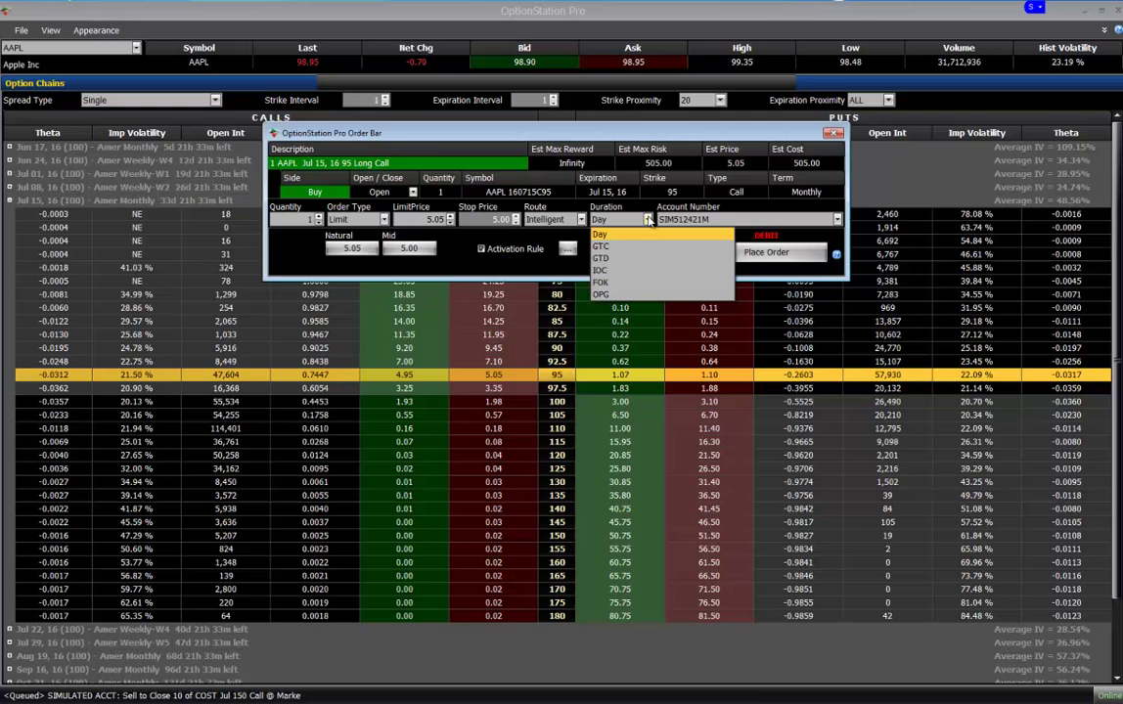
left_click(609, 249)
left_click(763, 254)
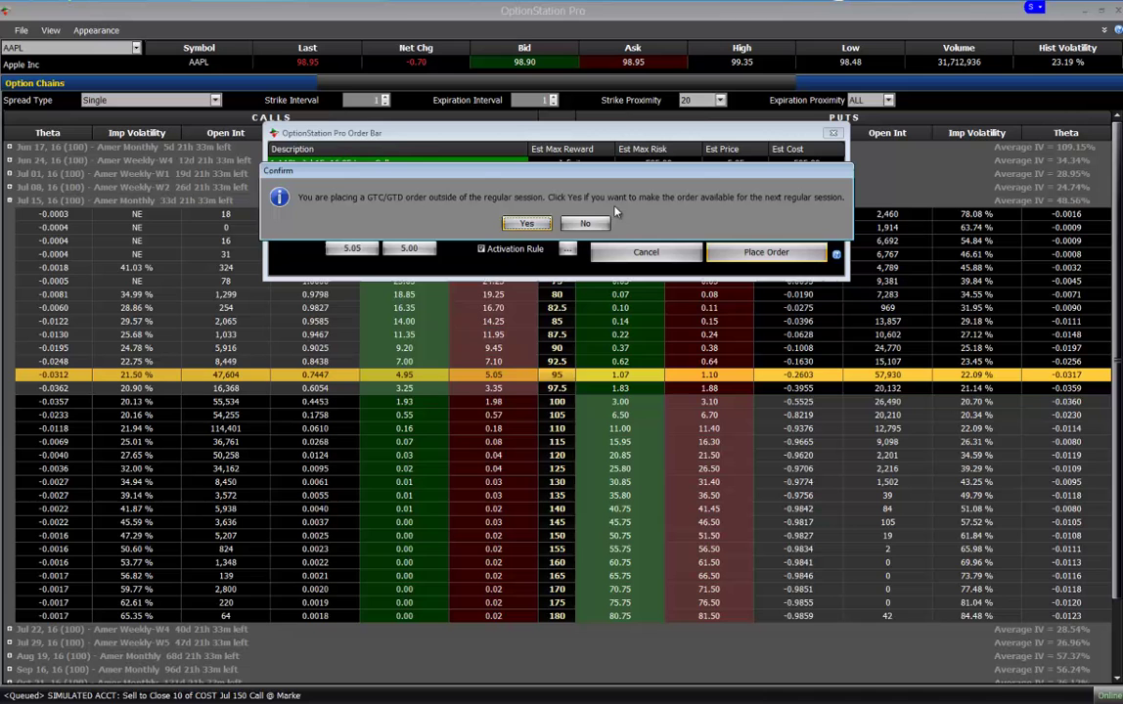
left_click(512, 228)
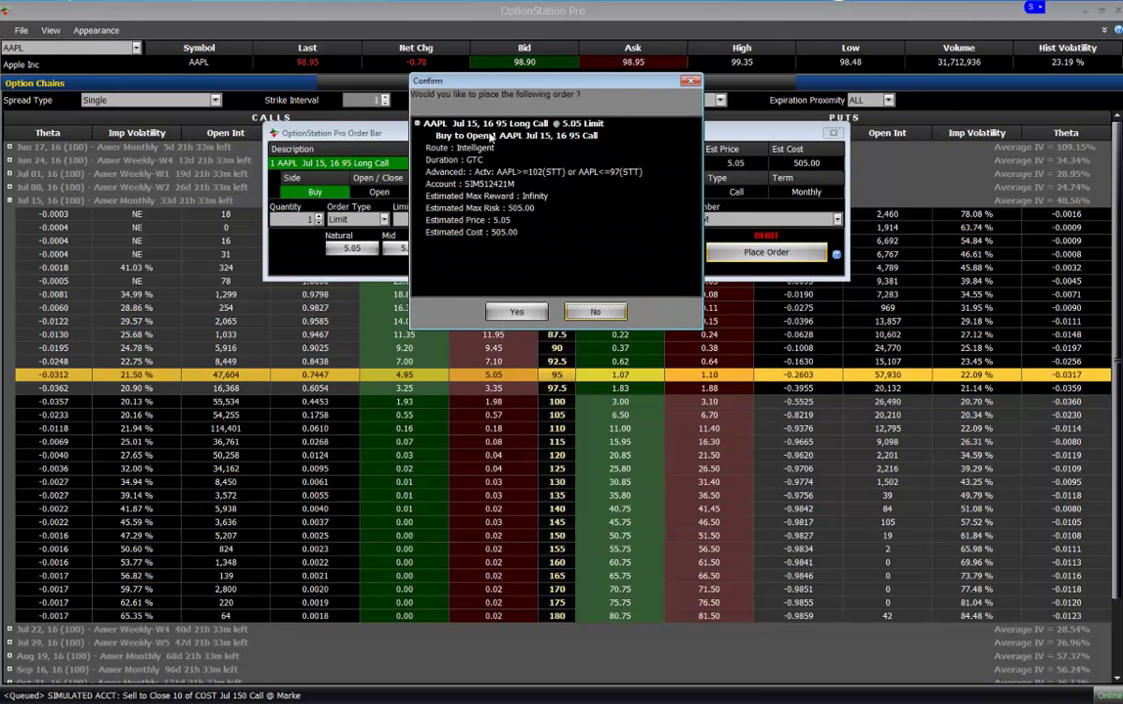
left_click(516, 311)
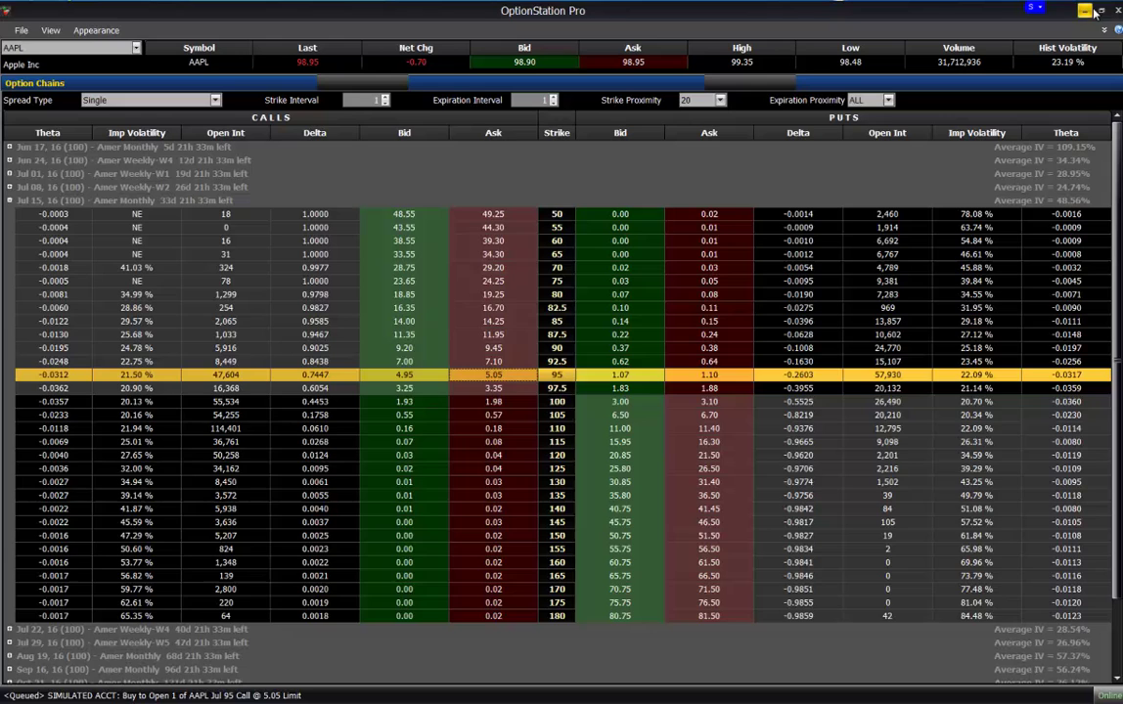
Step: Hide OptionStation Pro and scroll TradeManager's Orders grid to show the AAPL and COST orders
double_click(976, 10)
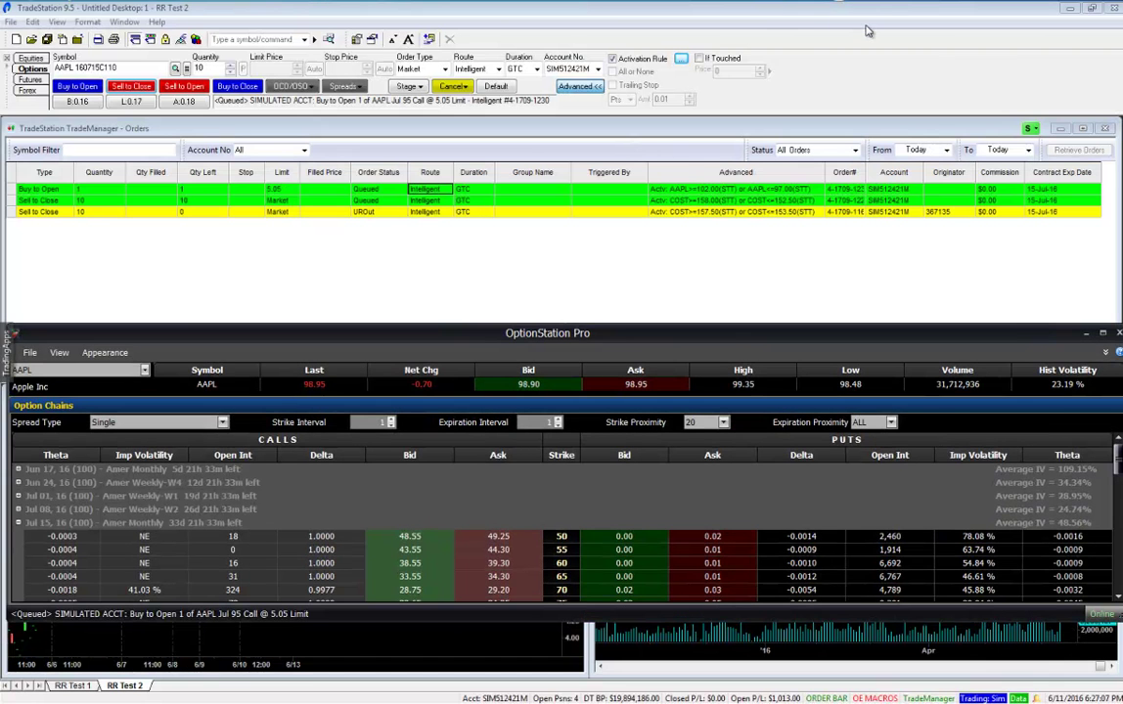
key("alt+F4")
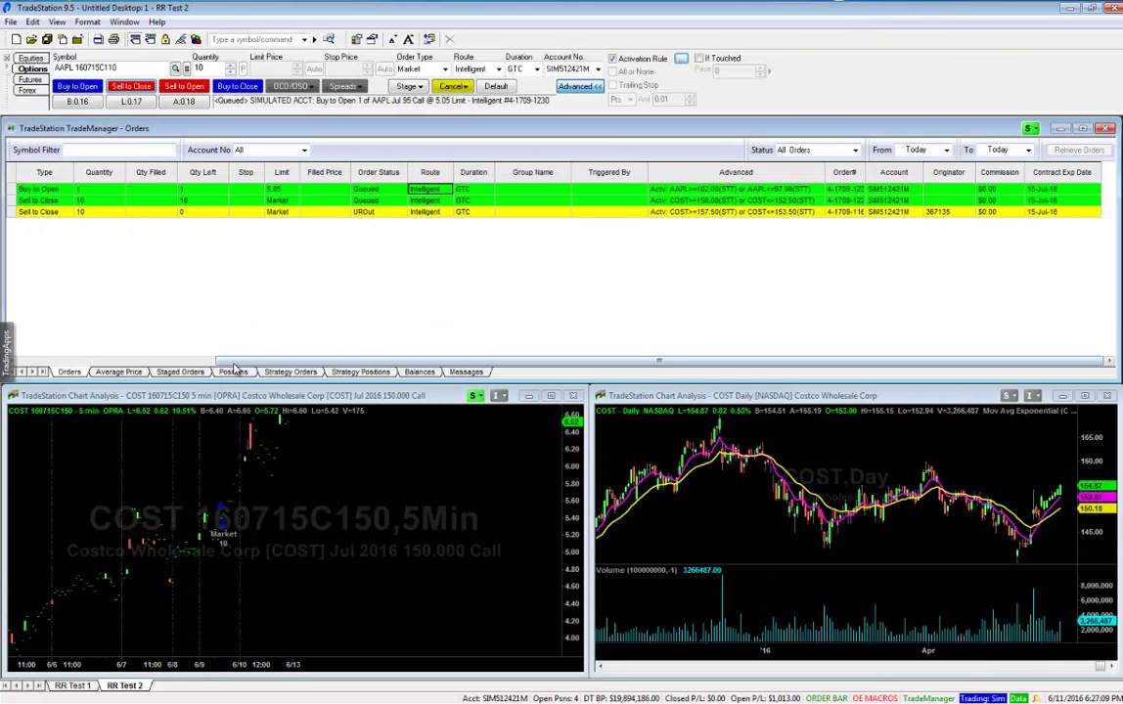
left_click_drag(230, 360, 75, 362)
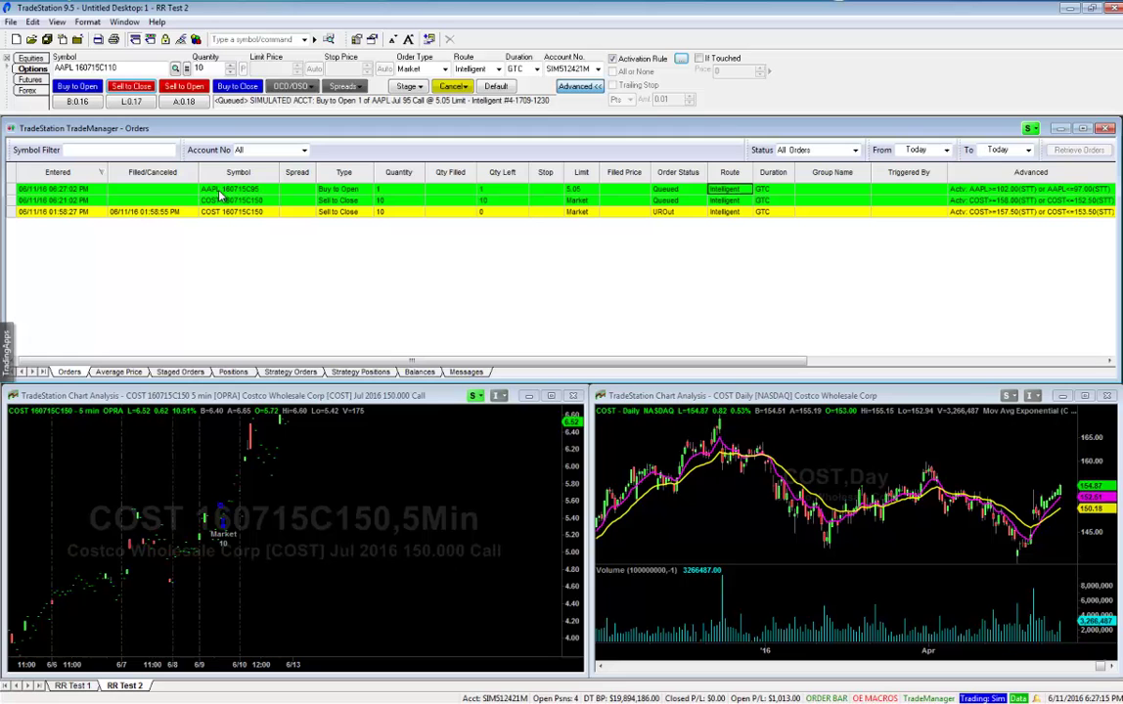
right_click(170, 217)
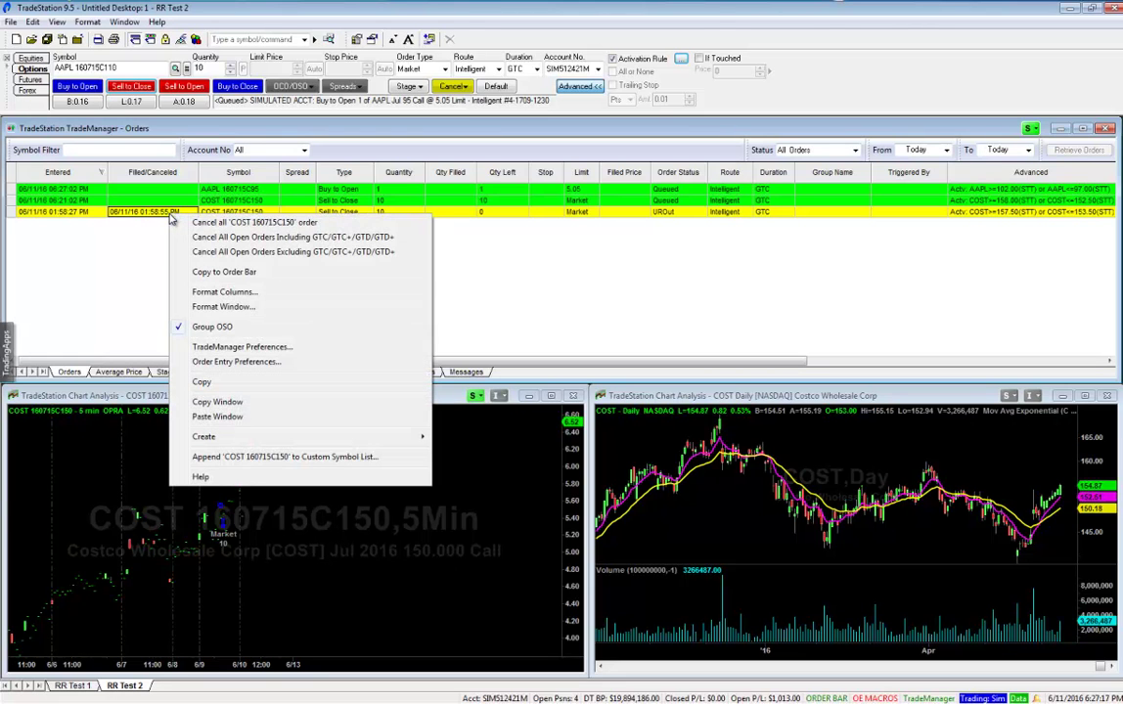
left_click(152, 262)
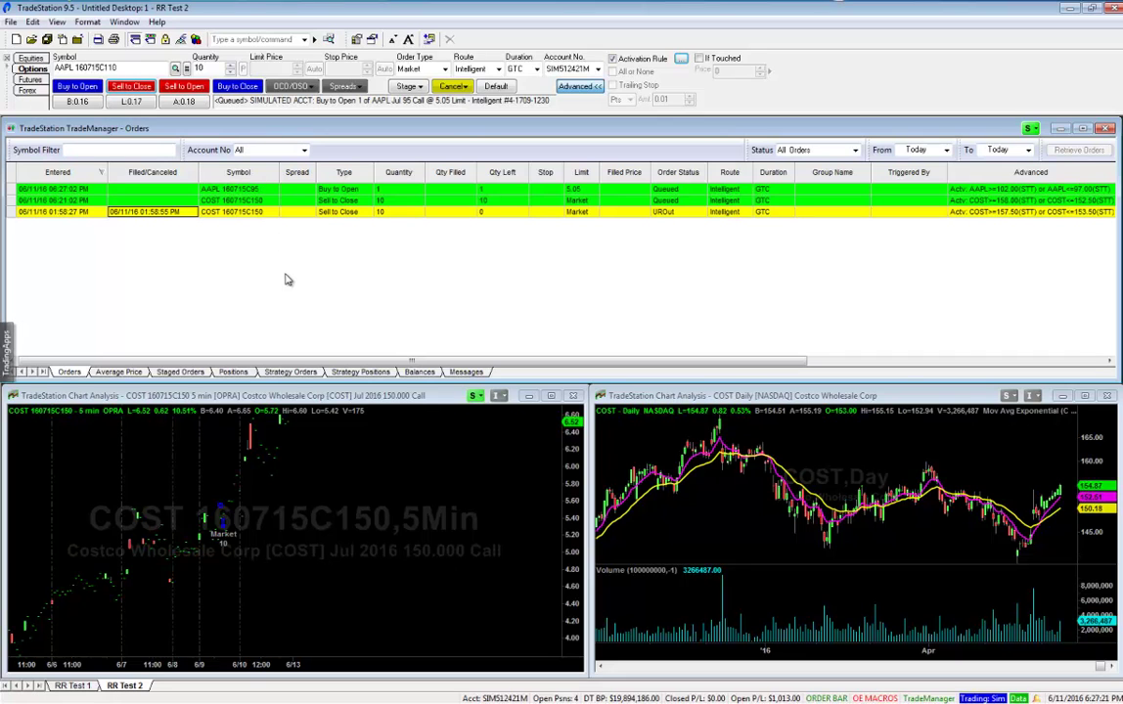